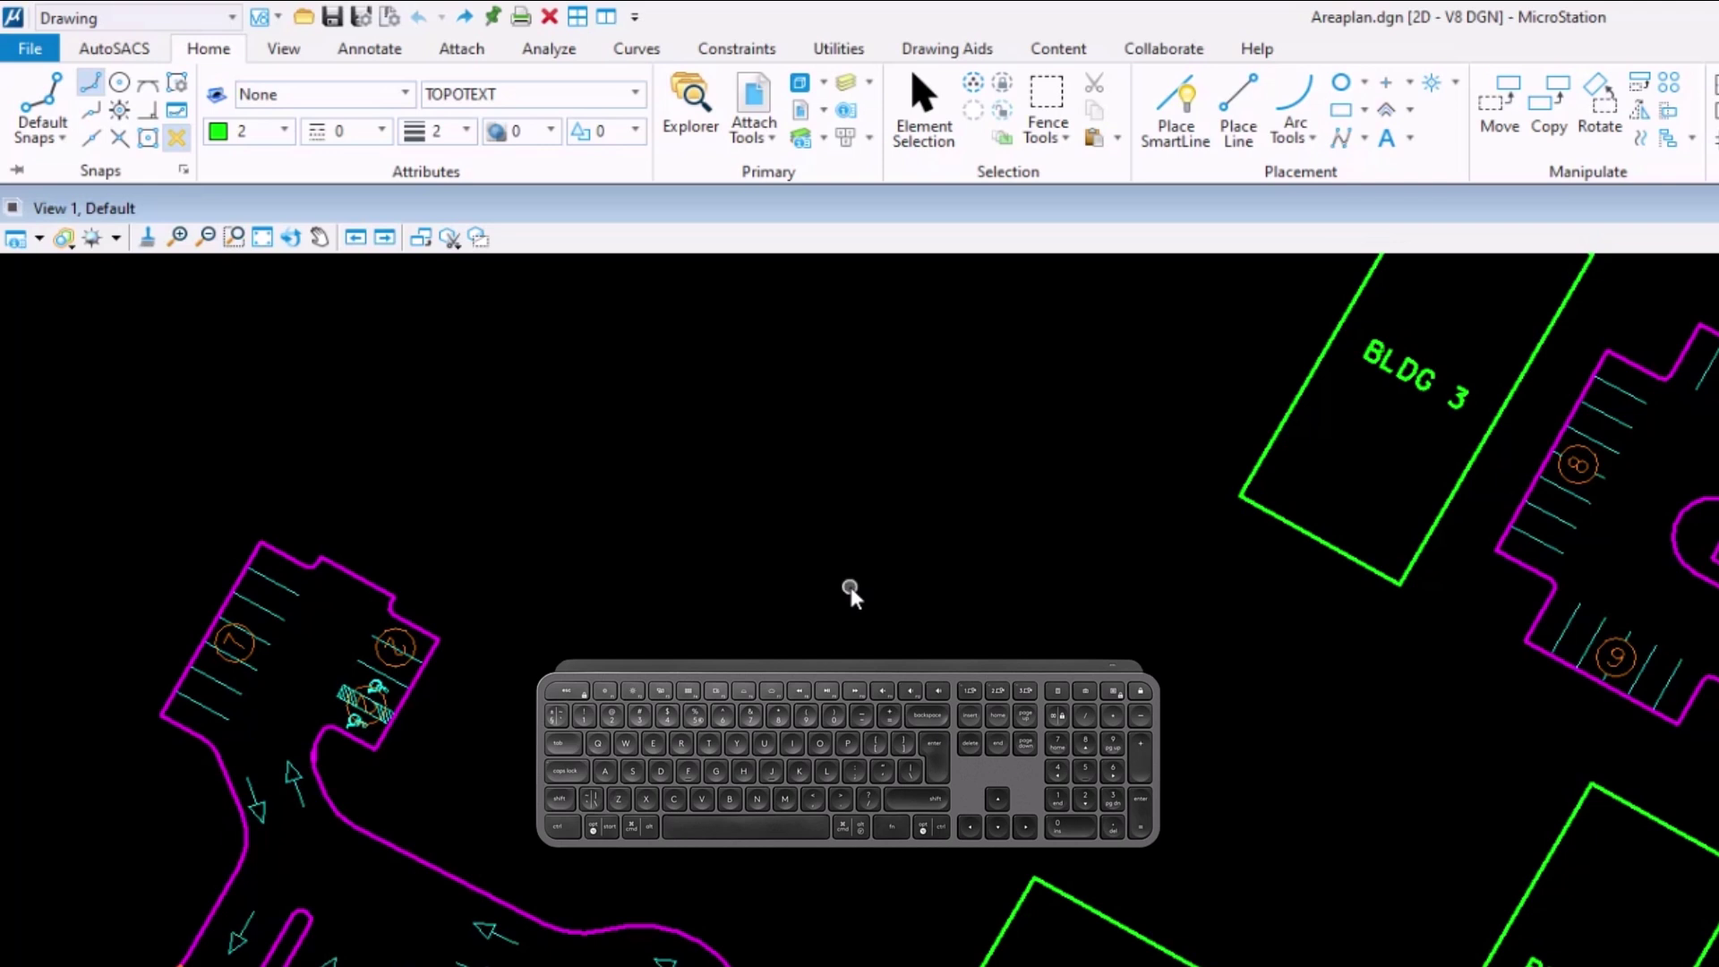
- Draw BLDG 6's closed four-corner SmartLine outline, with AccuDraw rotated to the neighboring building
key("space")
left_click(854, 551)
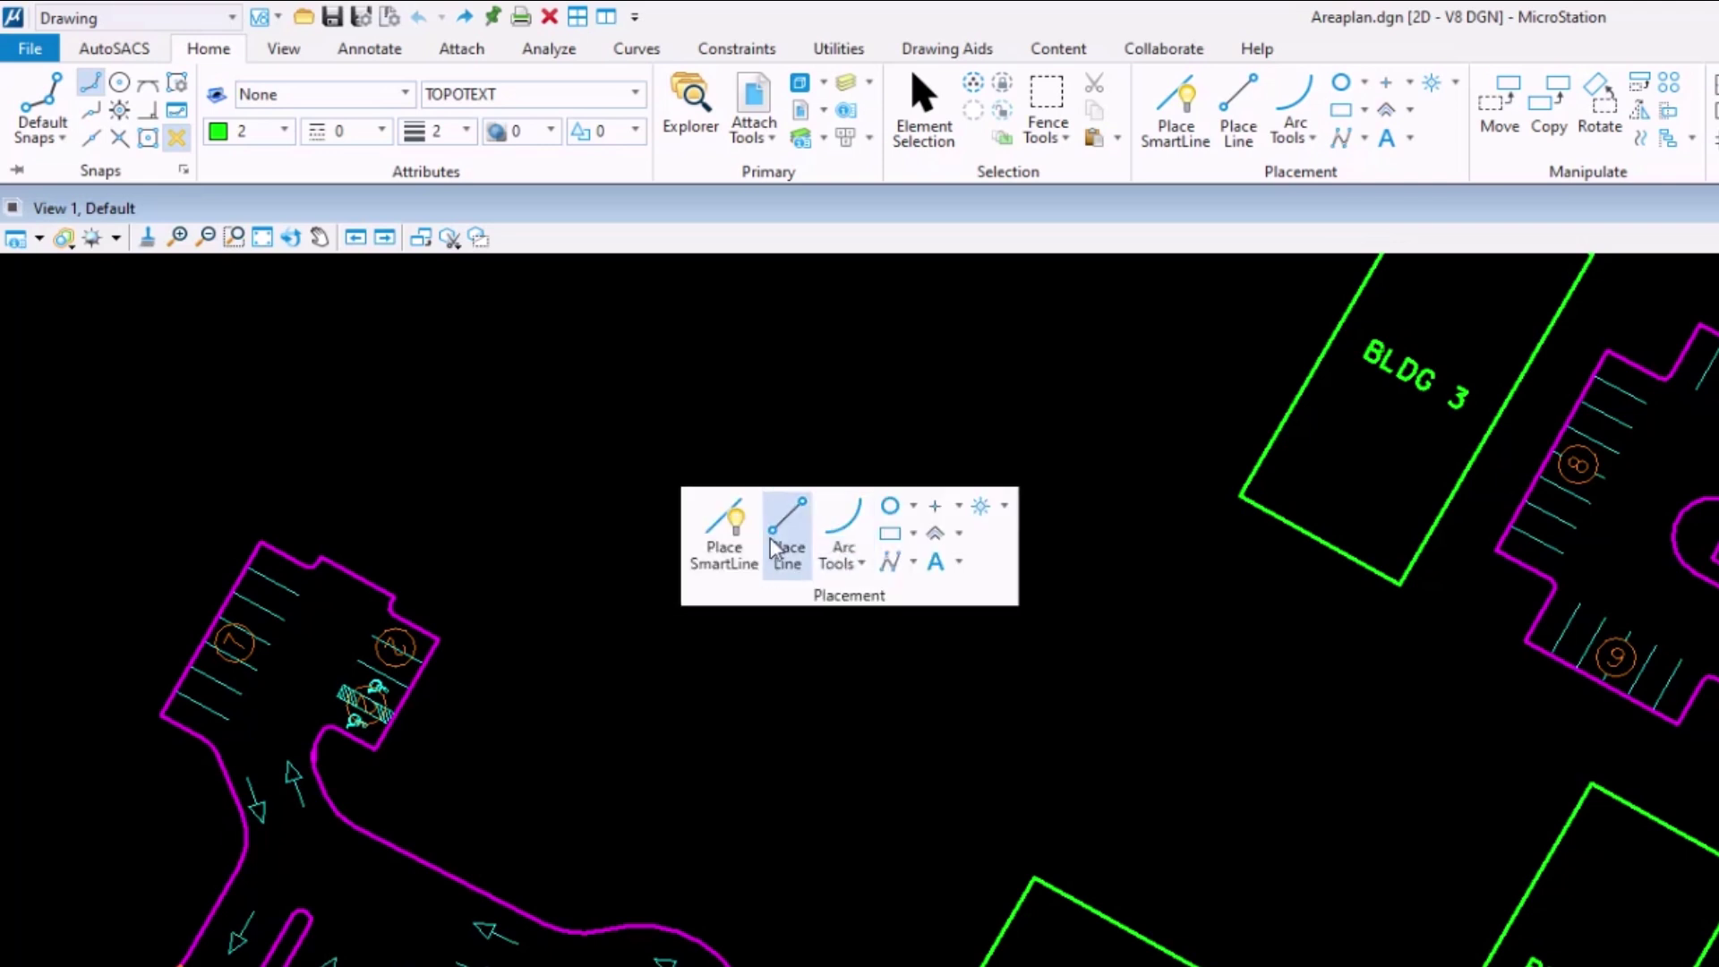
left_click(725, 527)
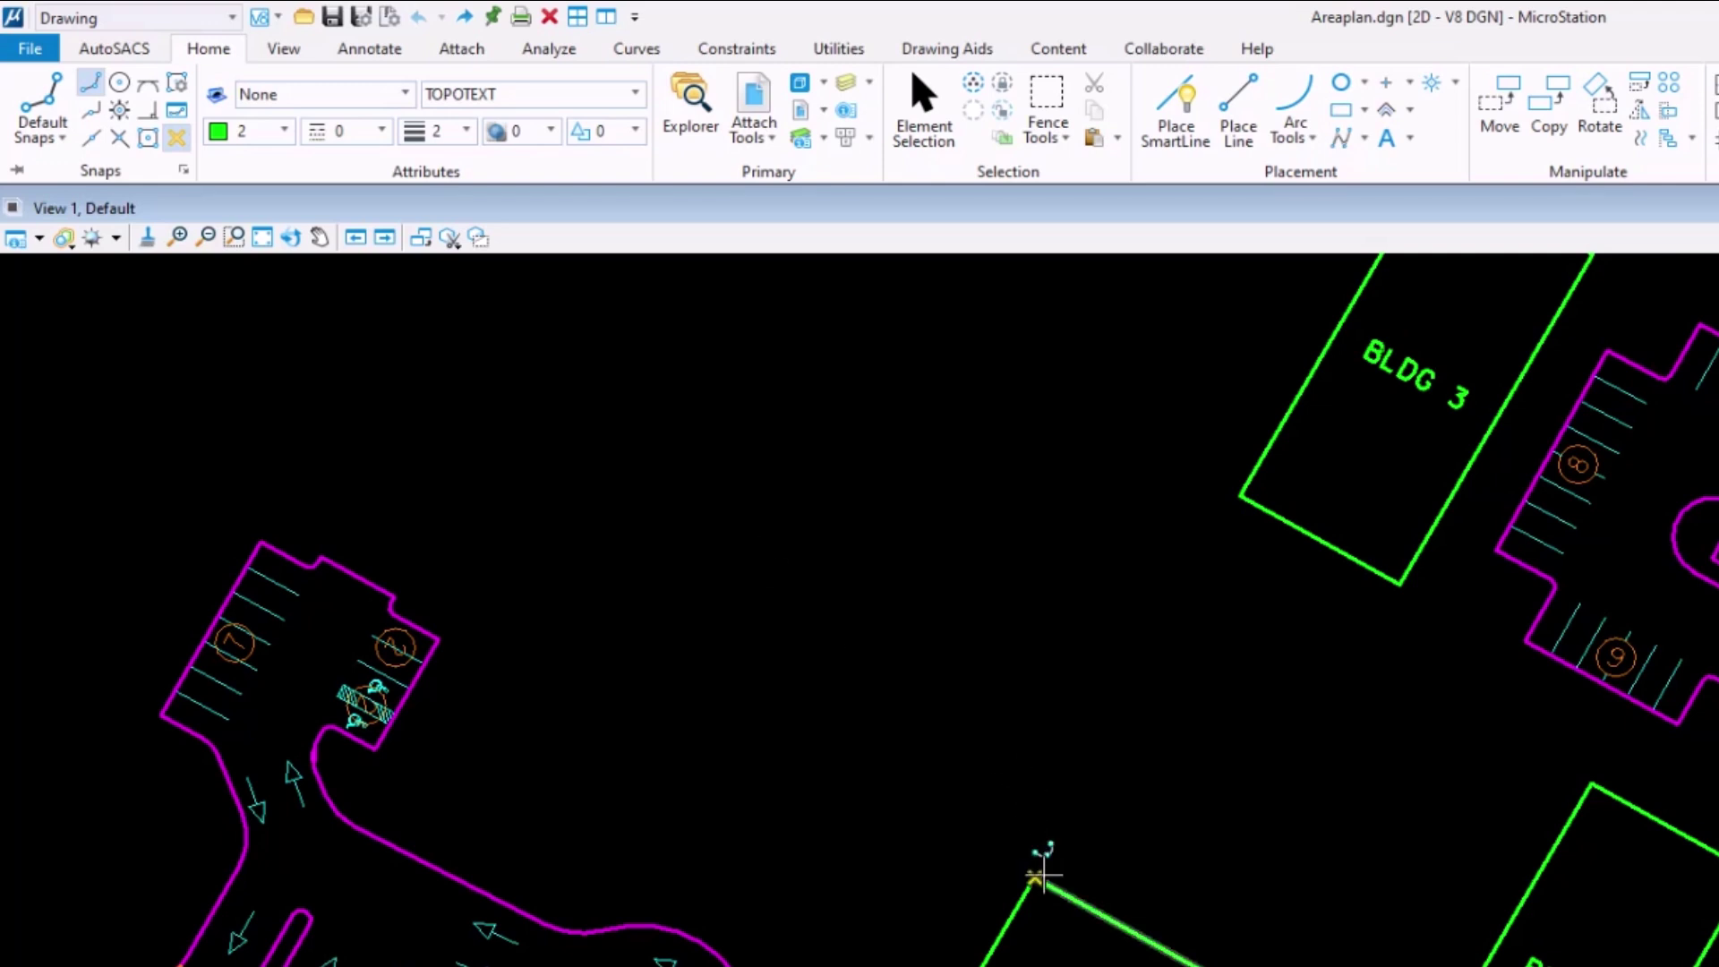
left_click(843, 913)
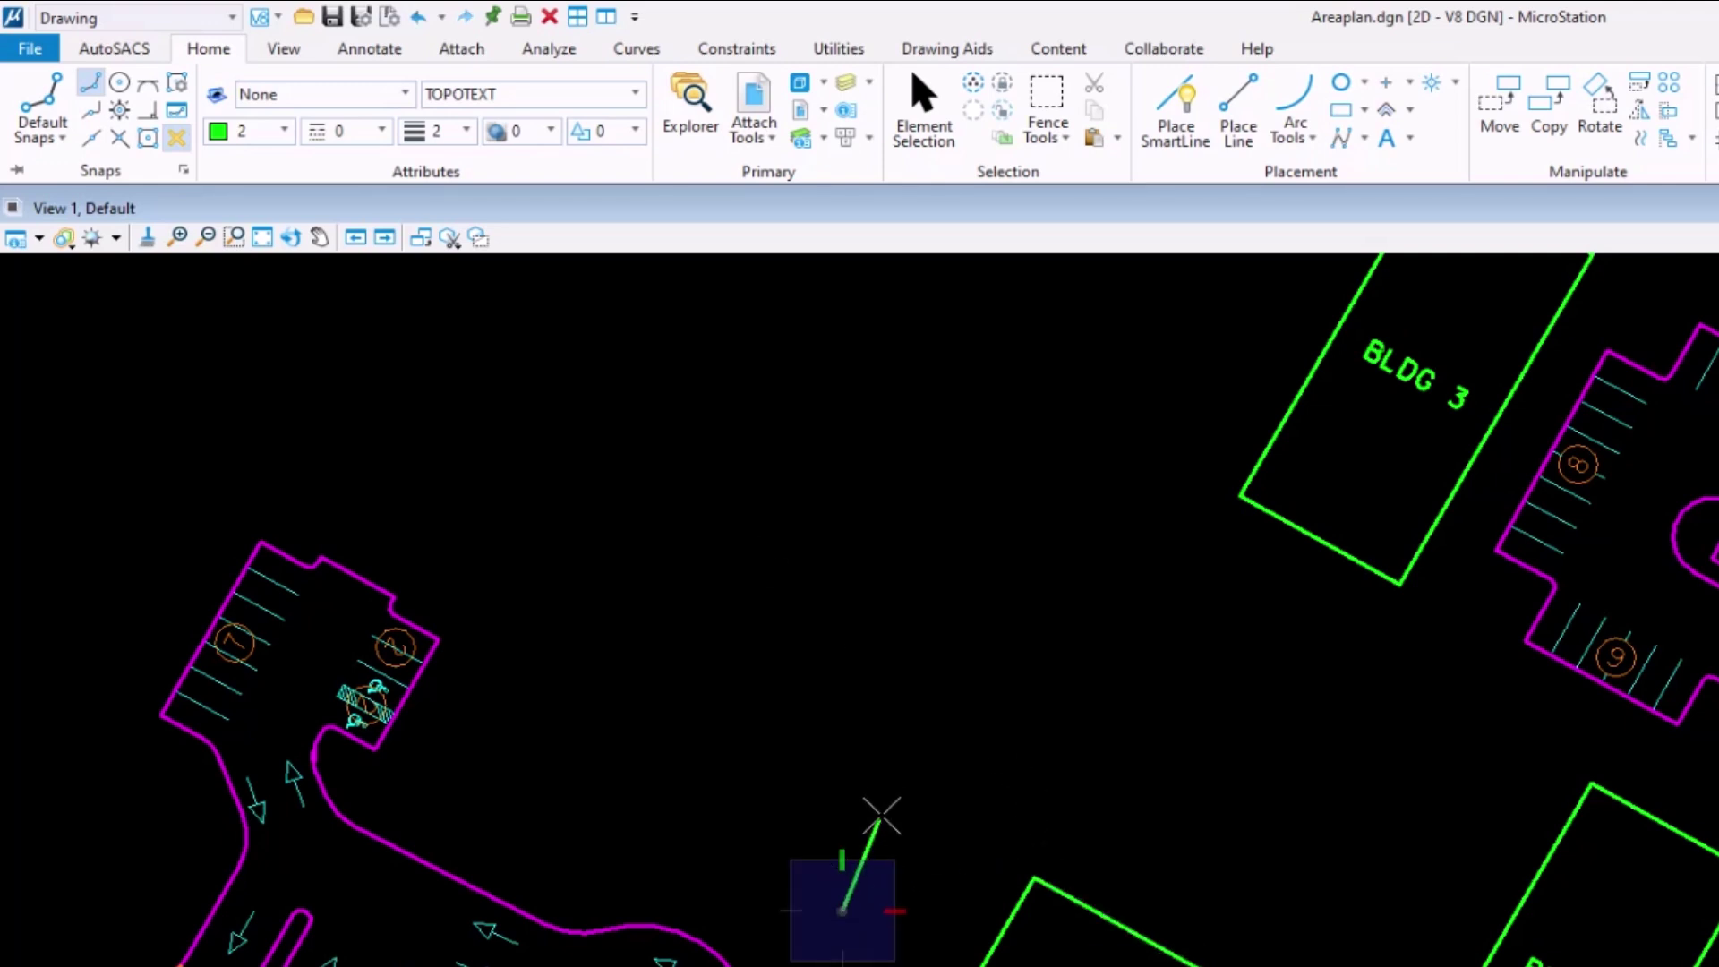
key("r")
key("e")
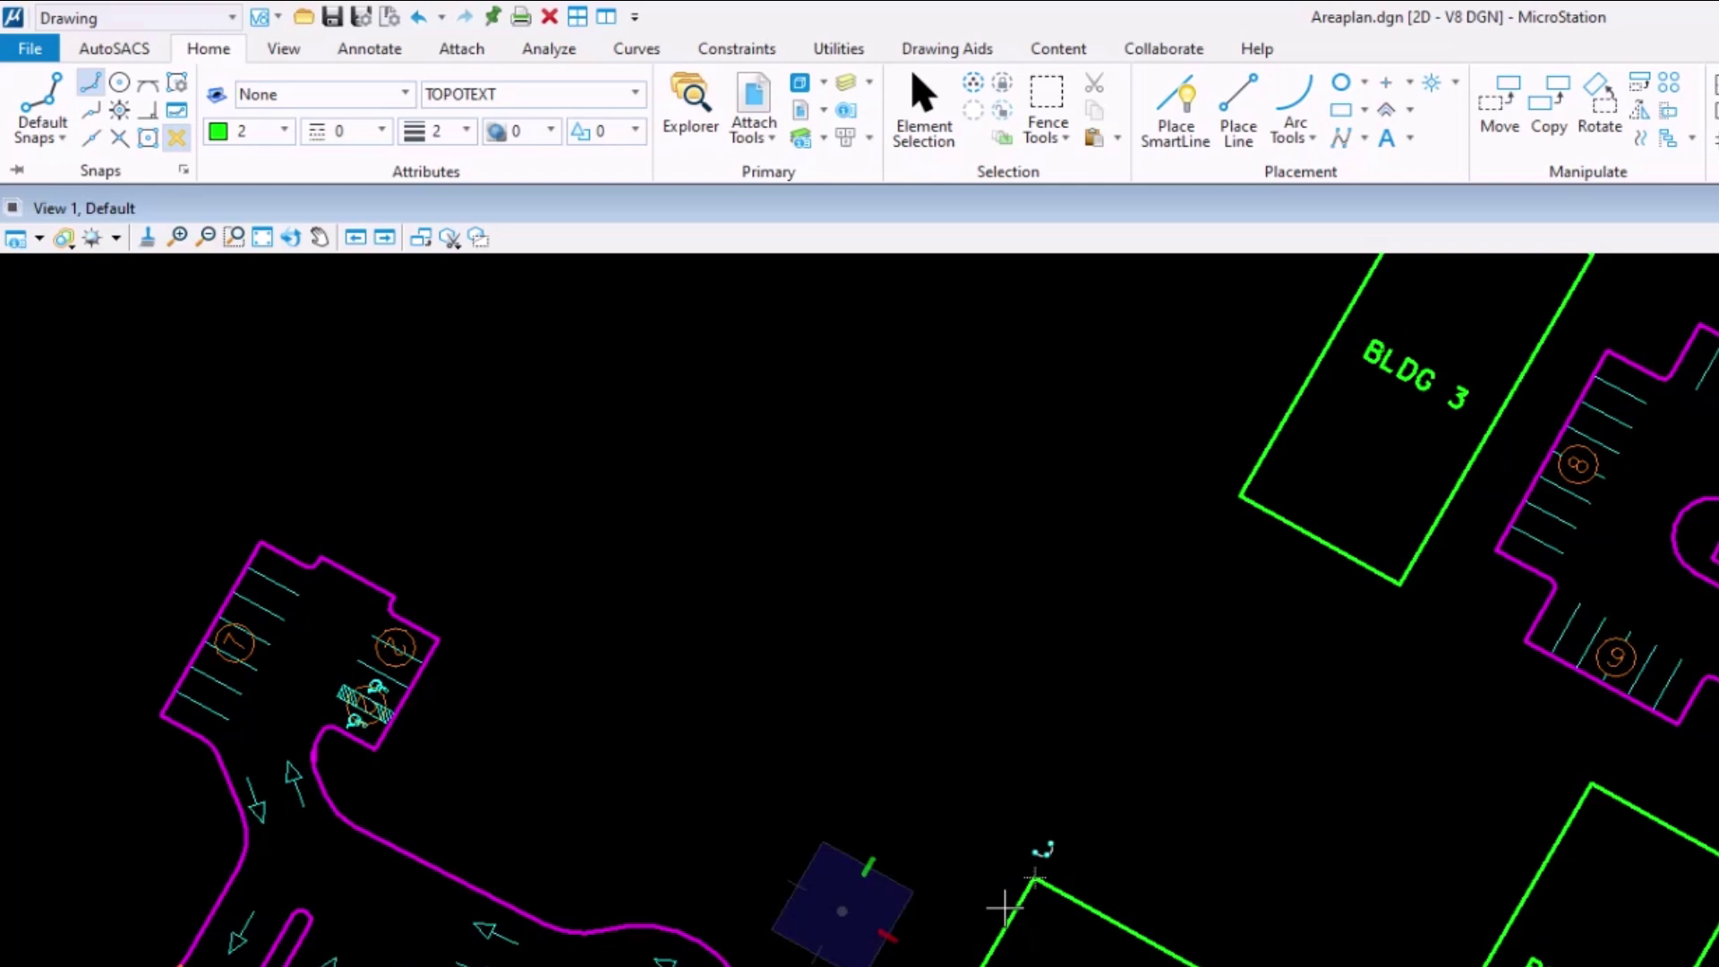
left_click(968, 687)
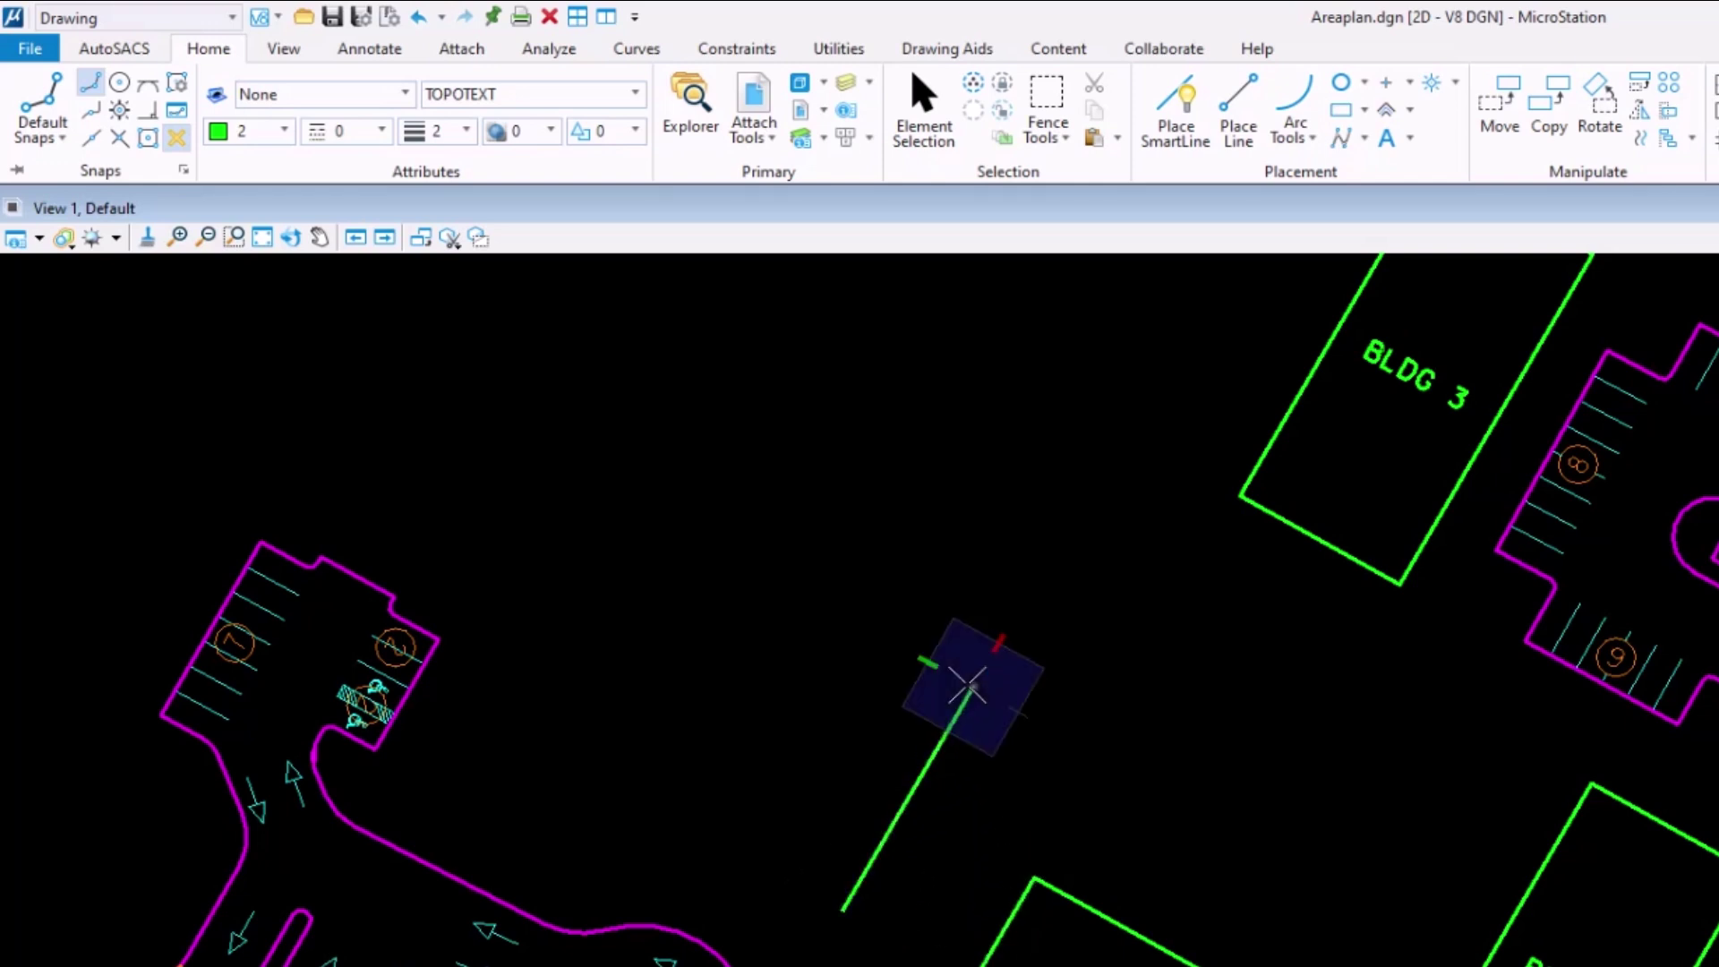
left_click(856, 625)
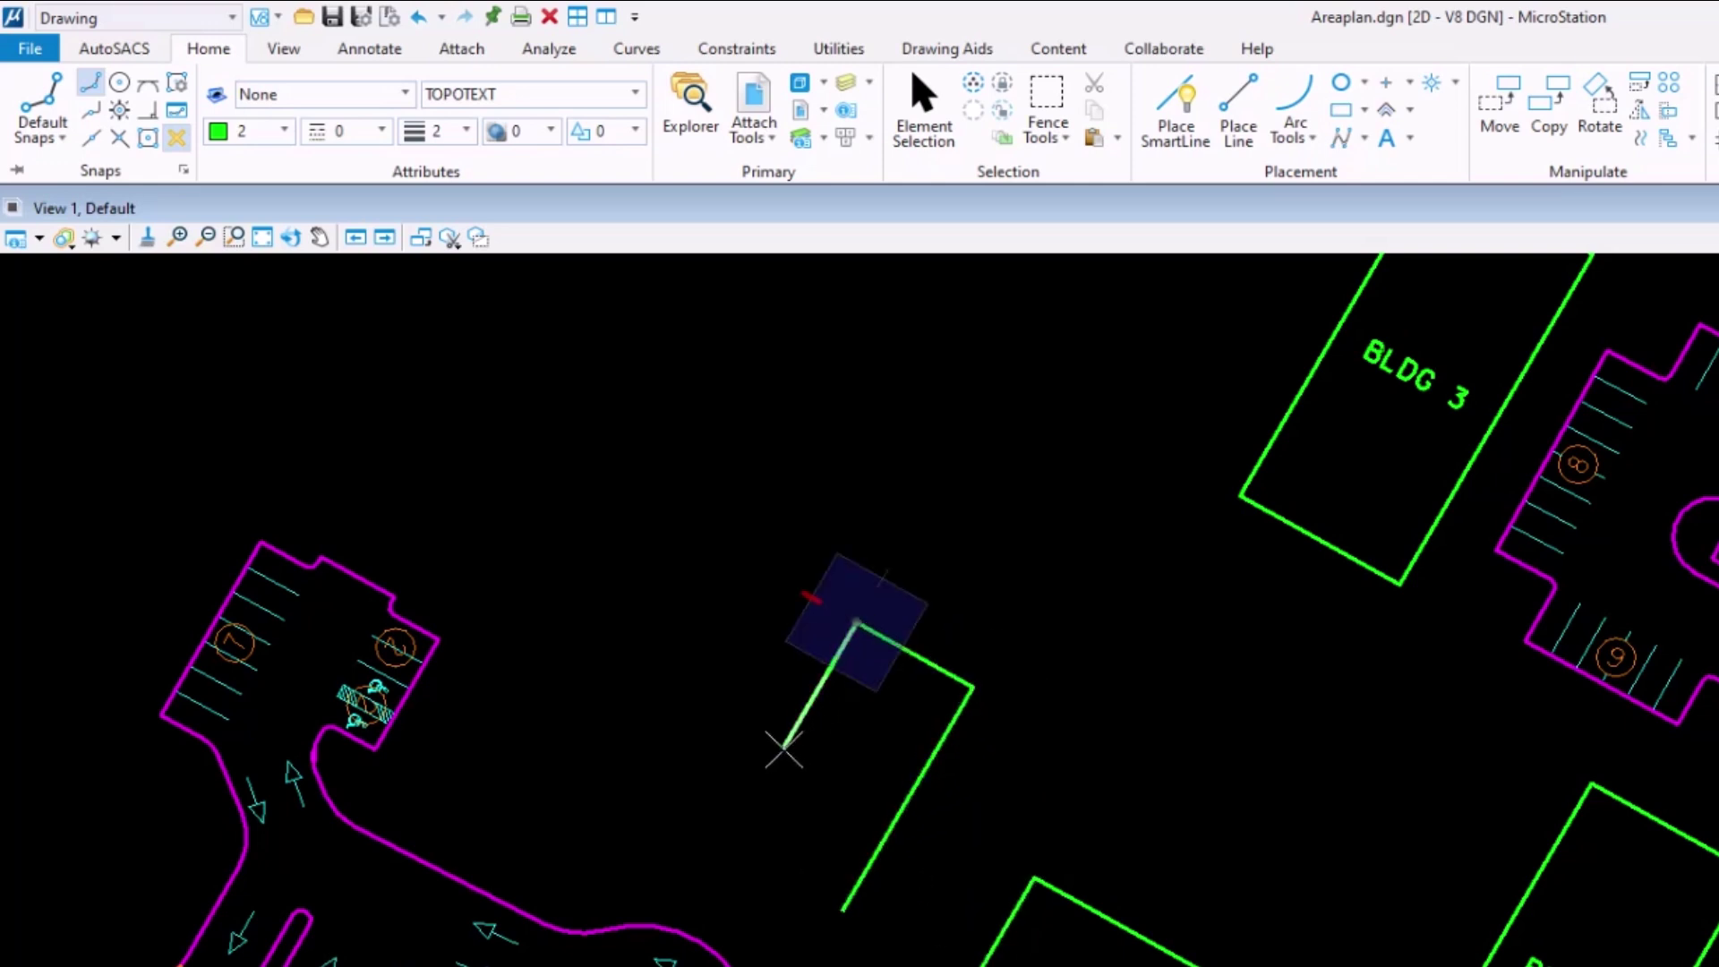
left_click(731, 828)
left_click(843, 908)
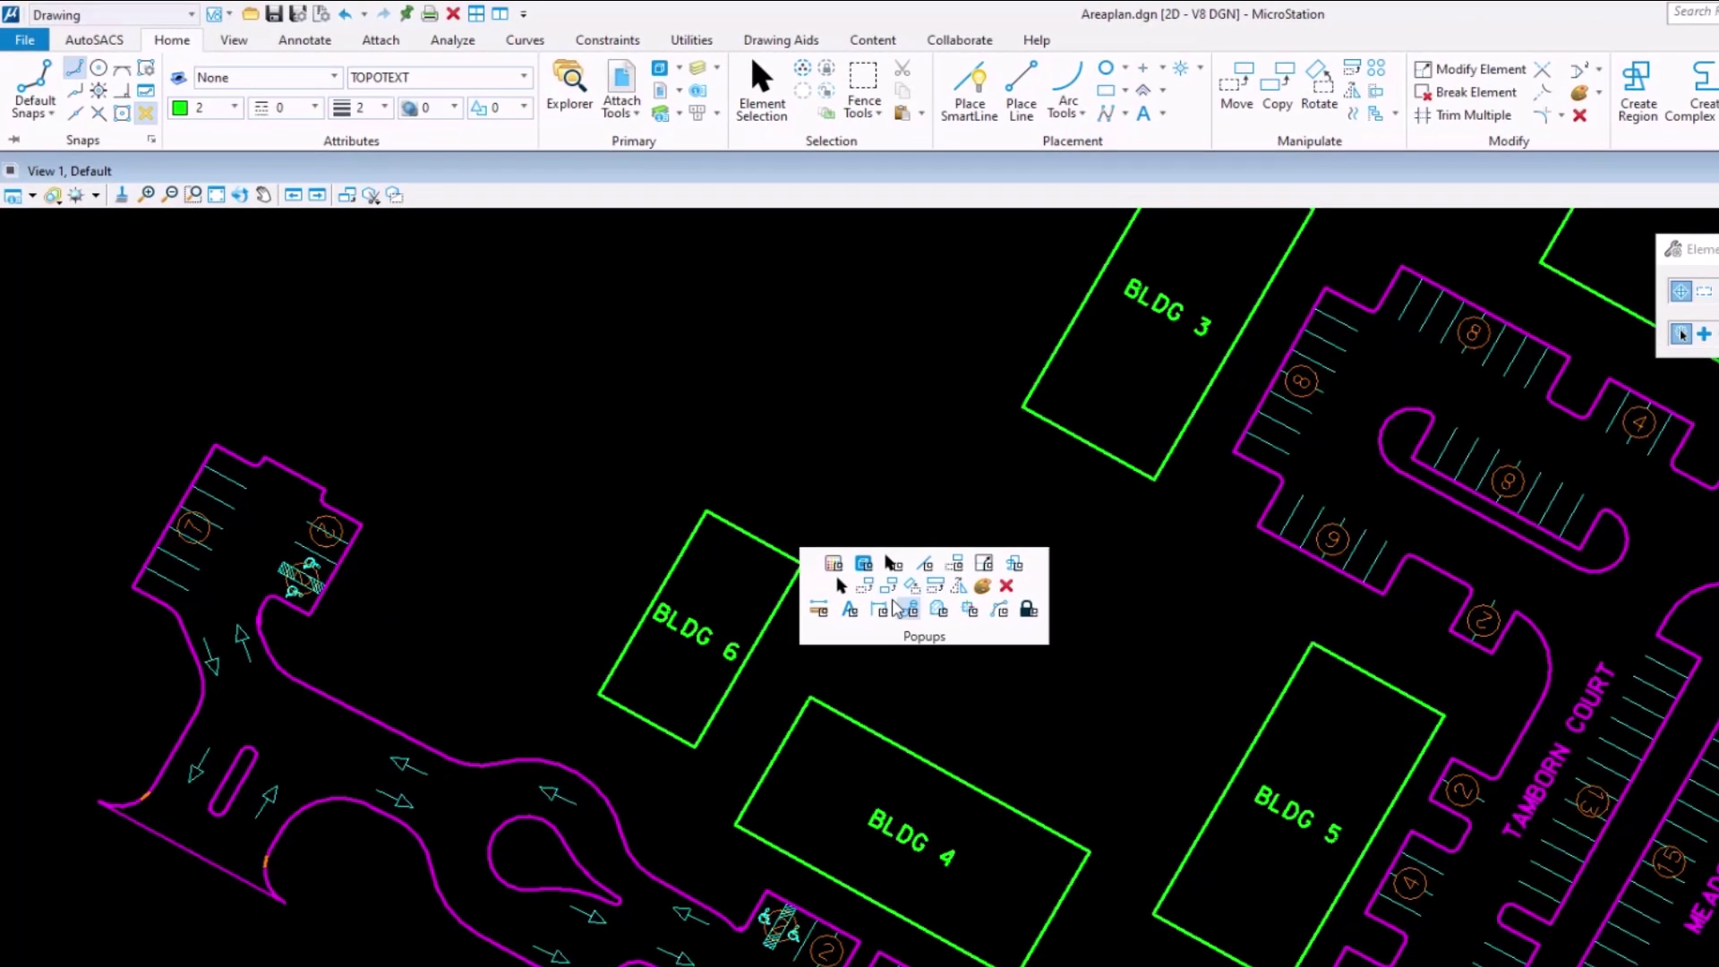
- Place the text label PLAYGROUND AREA just east of BLDG 6 with Place Text
left_click(850, 610)
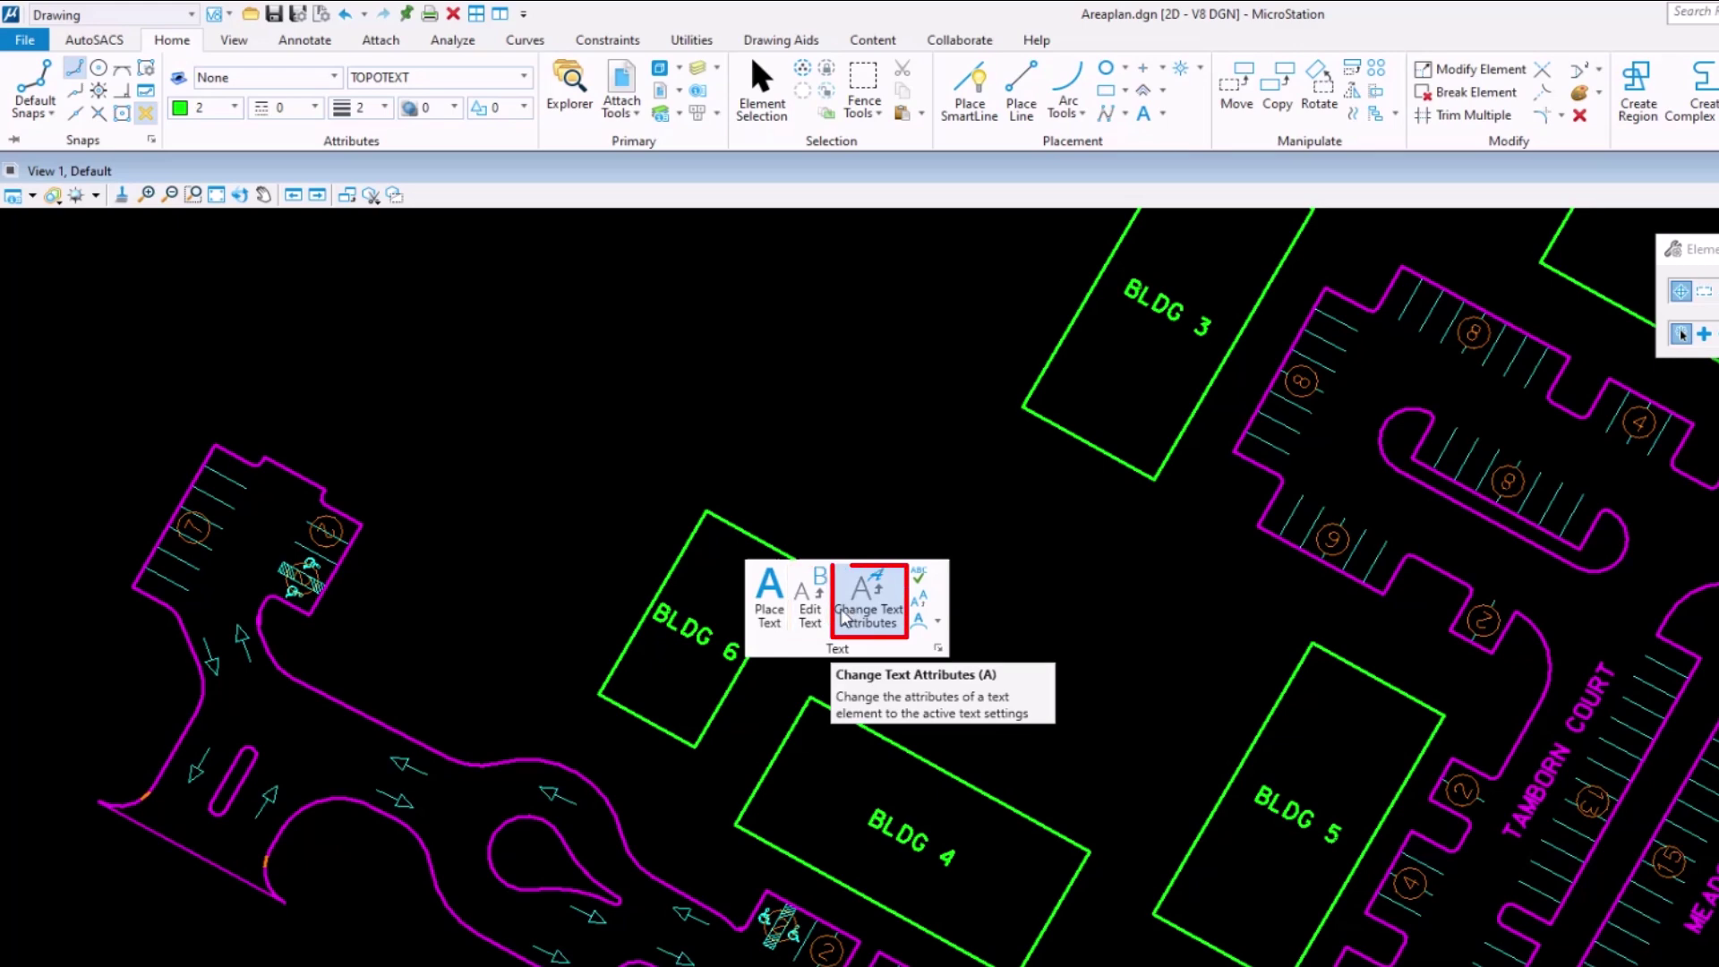
left_click(768, 592)
scroll(771, 632, "up", 2)
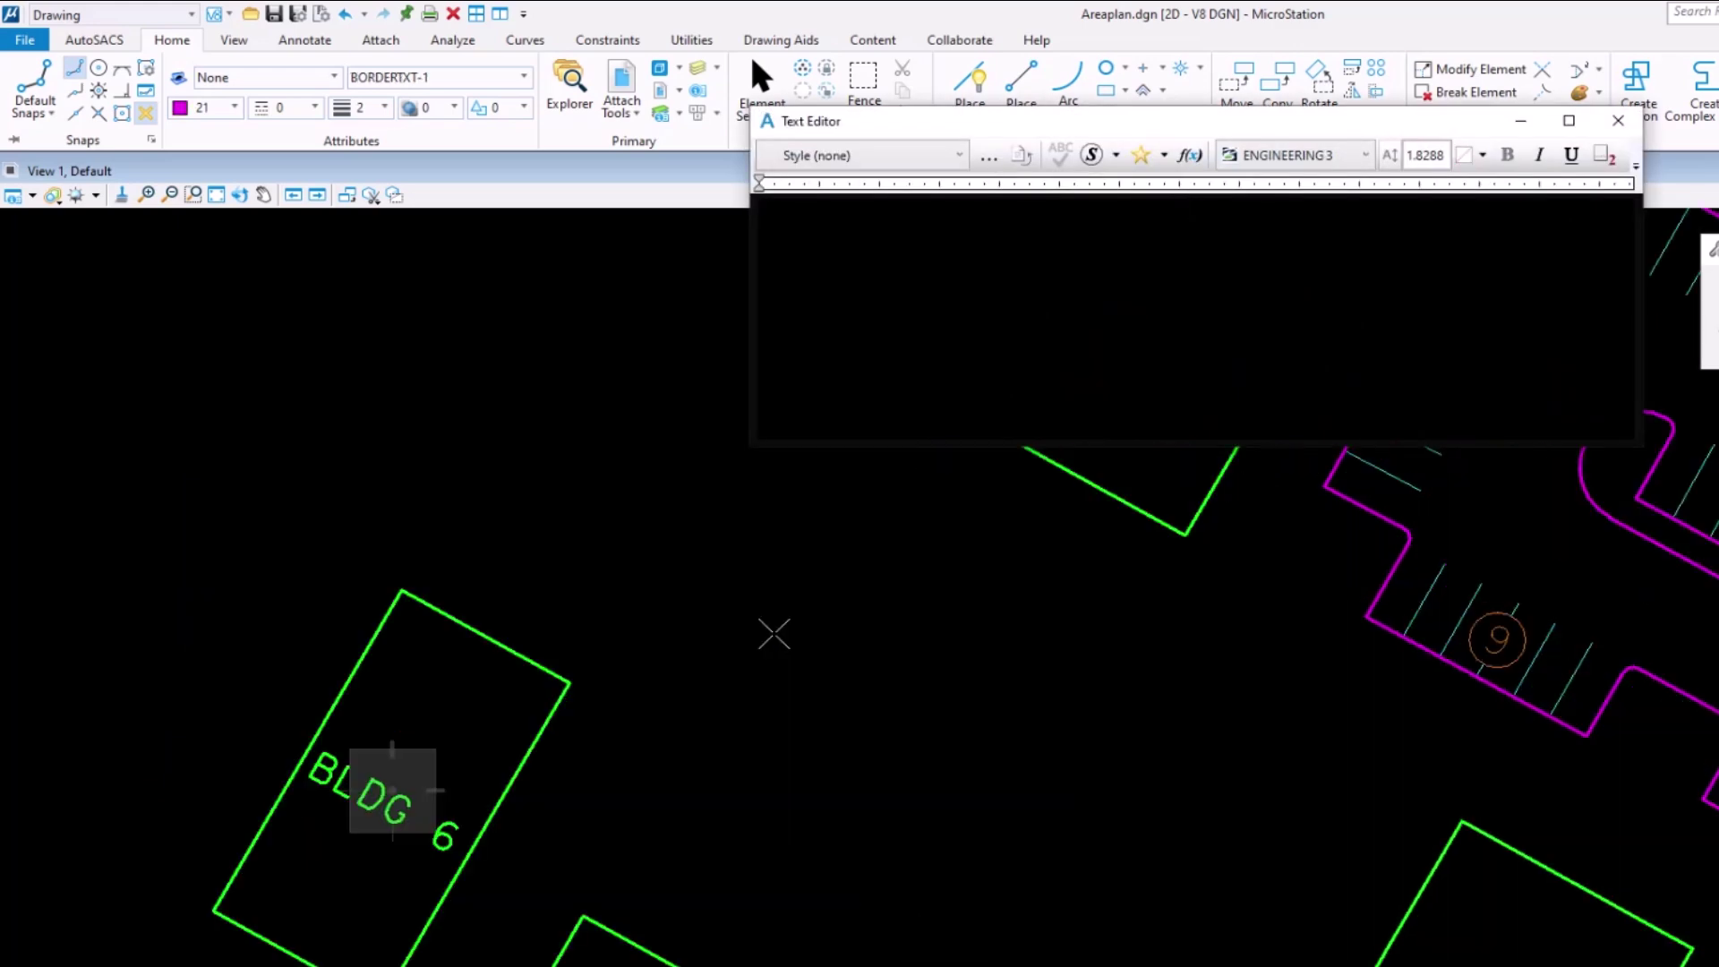
type("PLAYGROU")
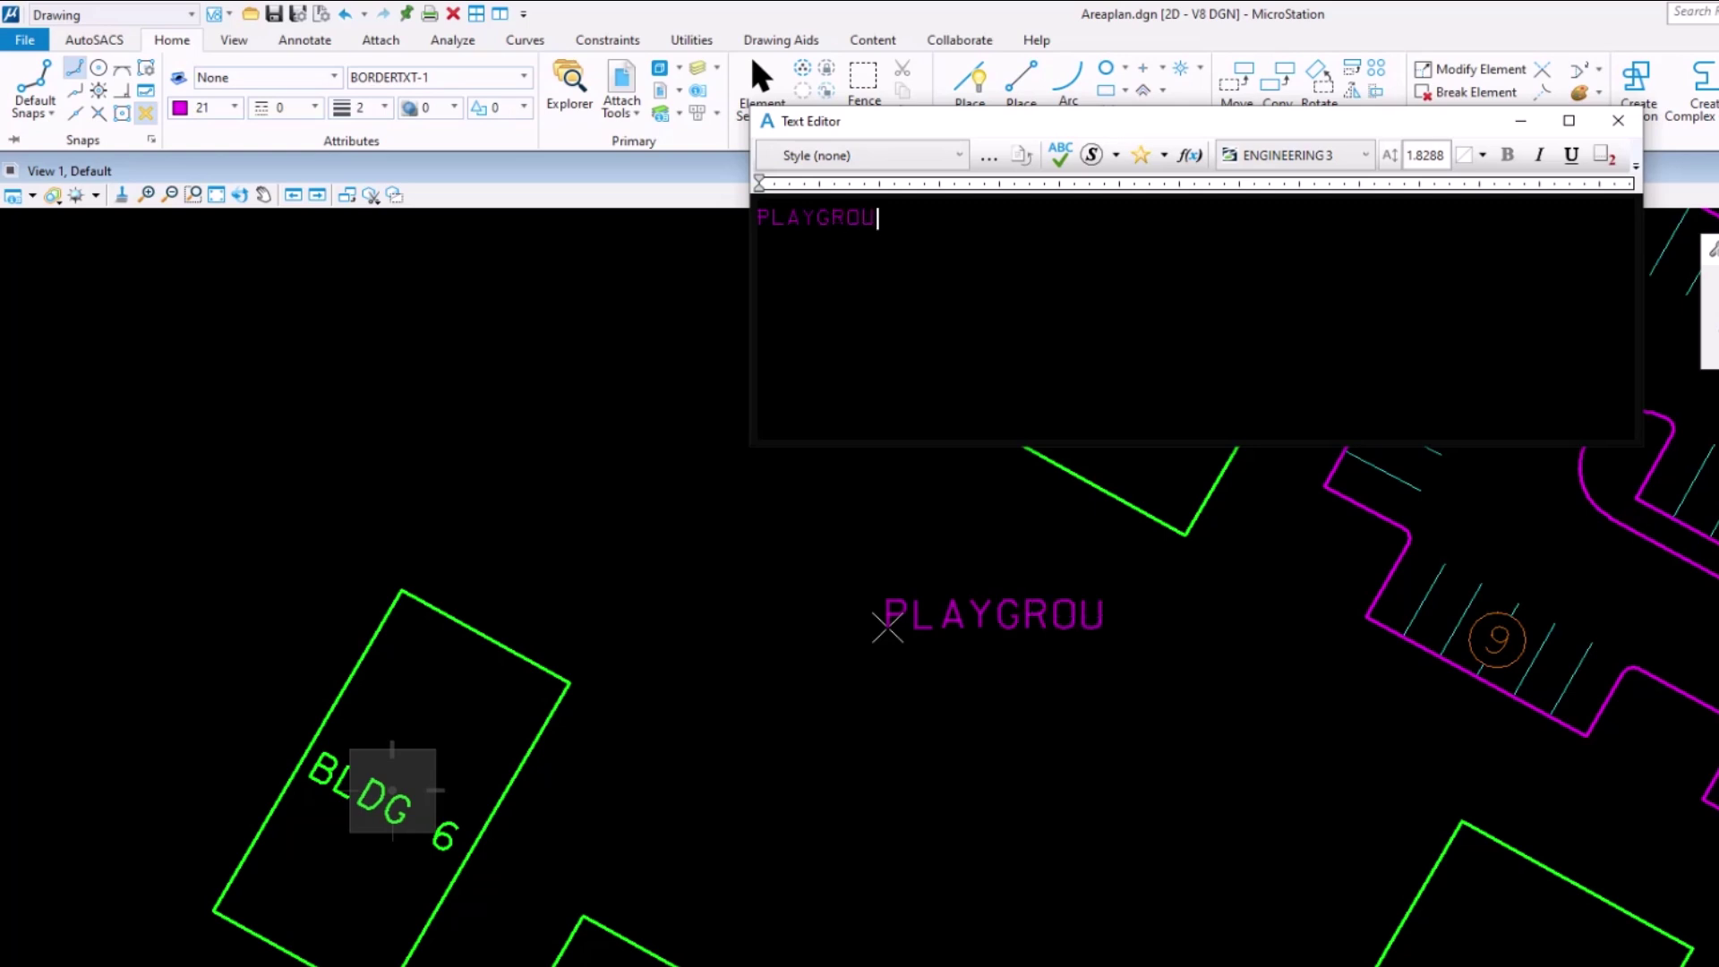
type("ND AREA")
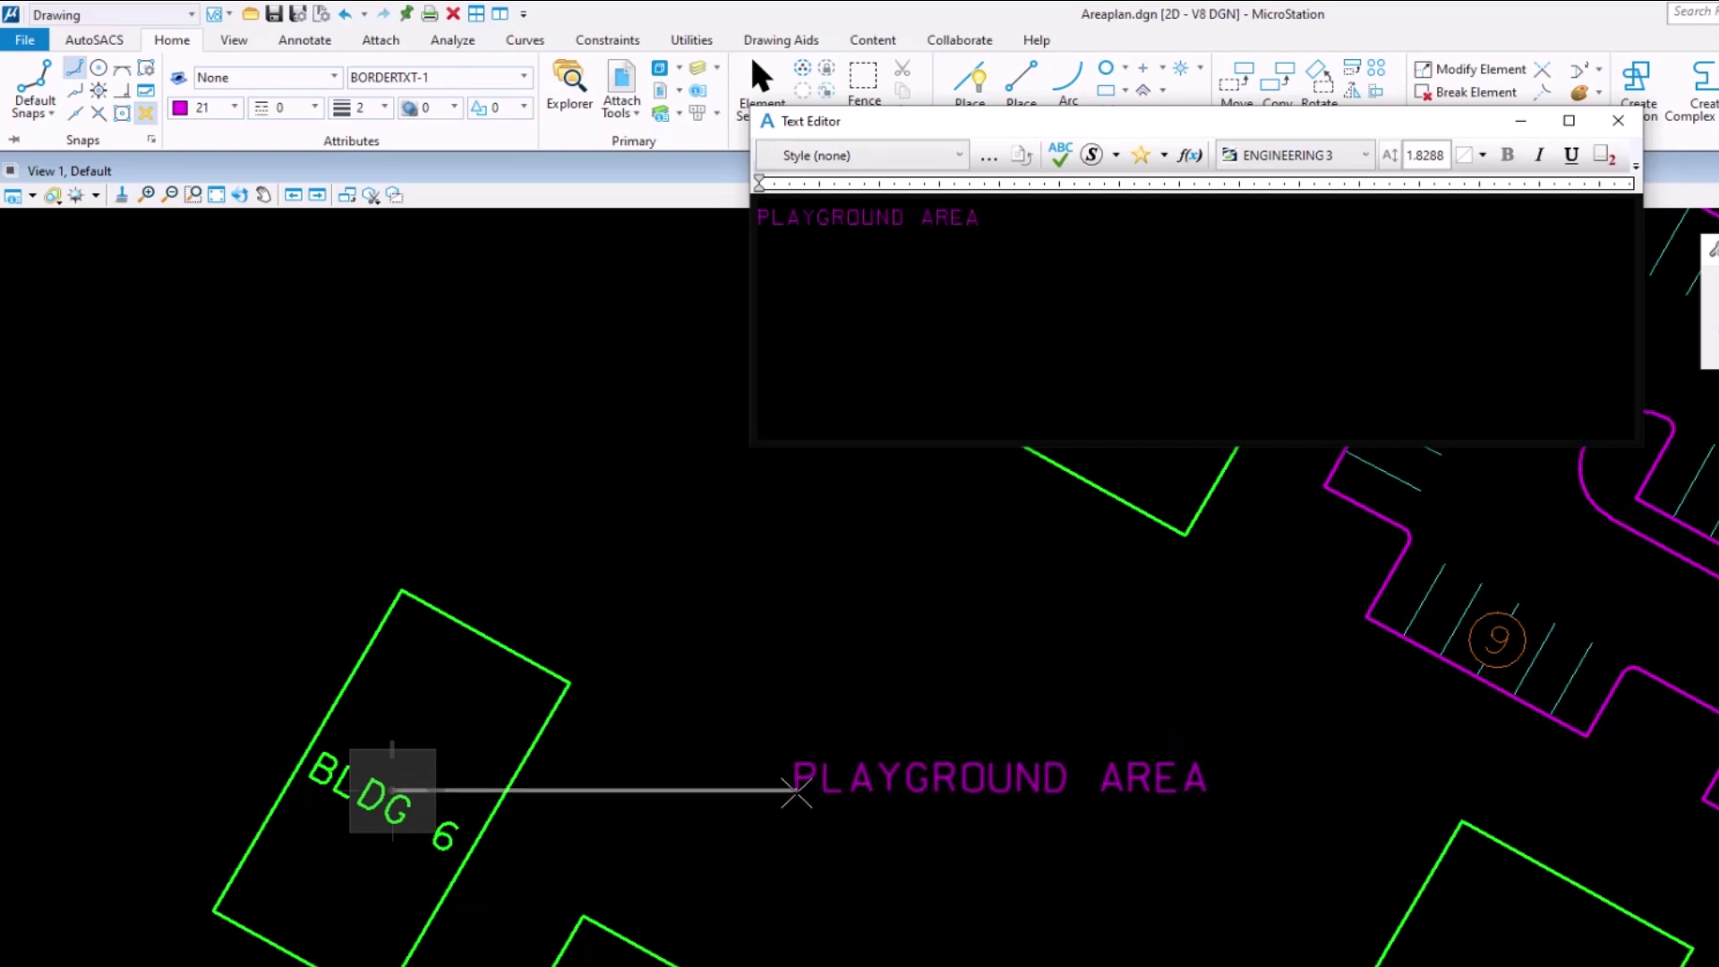
left_click(795, 790)
key("Escape")
scroll(599, 384, "down", 3)
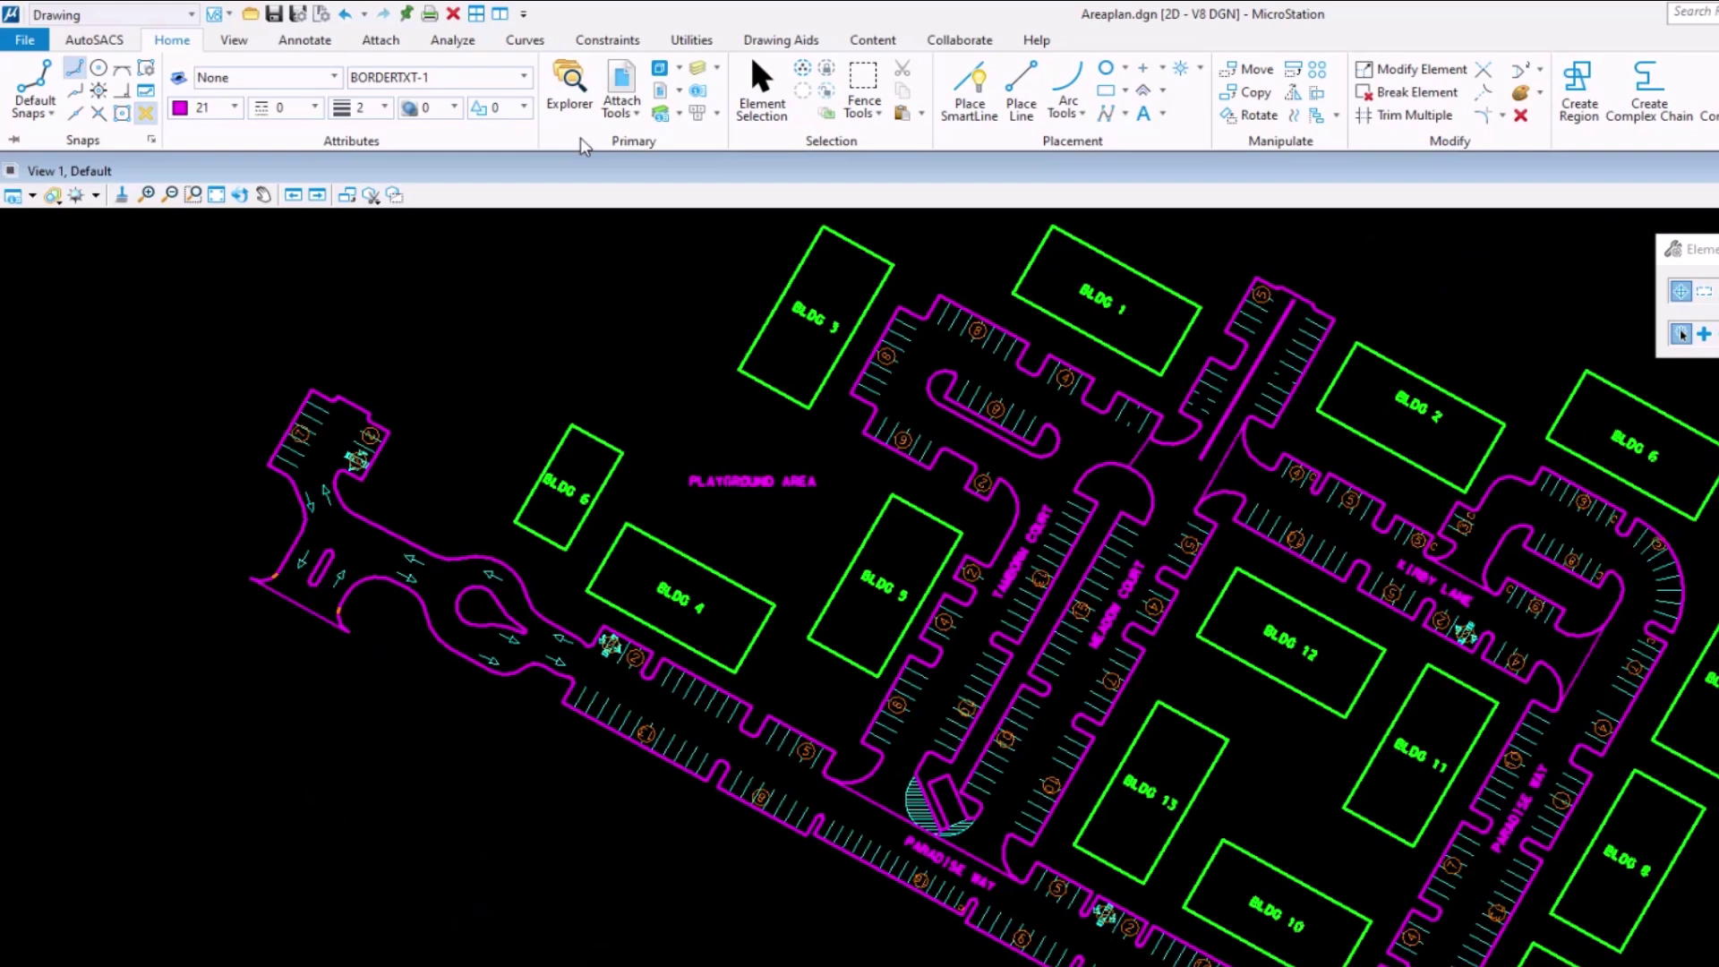
- In Customize Ribbon, make an editable custom copy of the Admin Interface Popups and import it
right_click(588, 142)
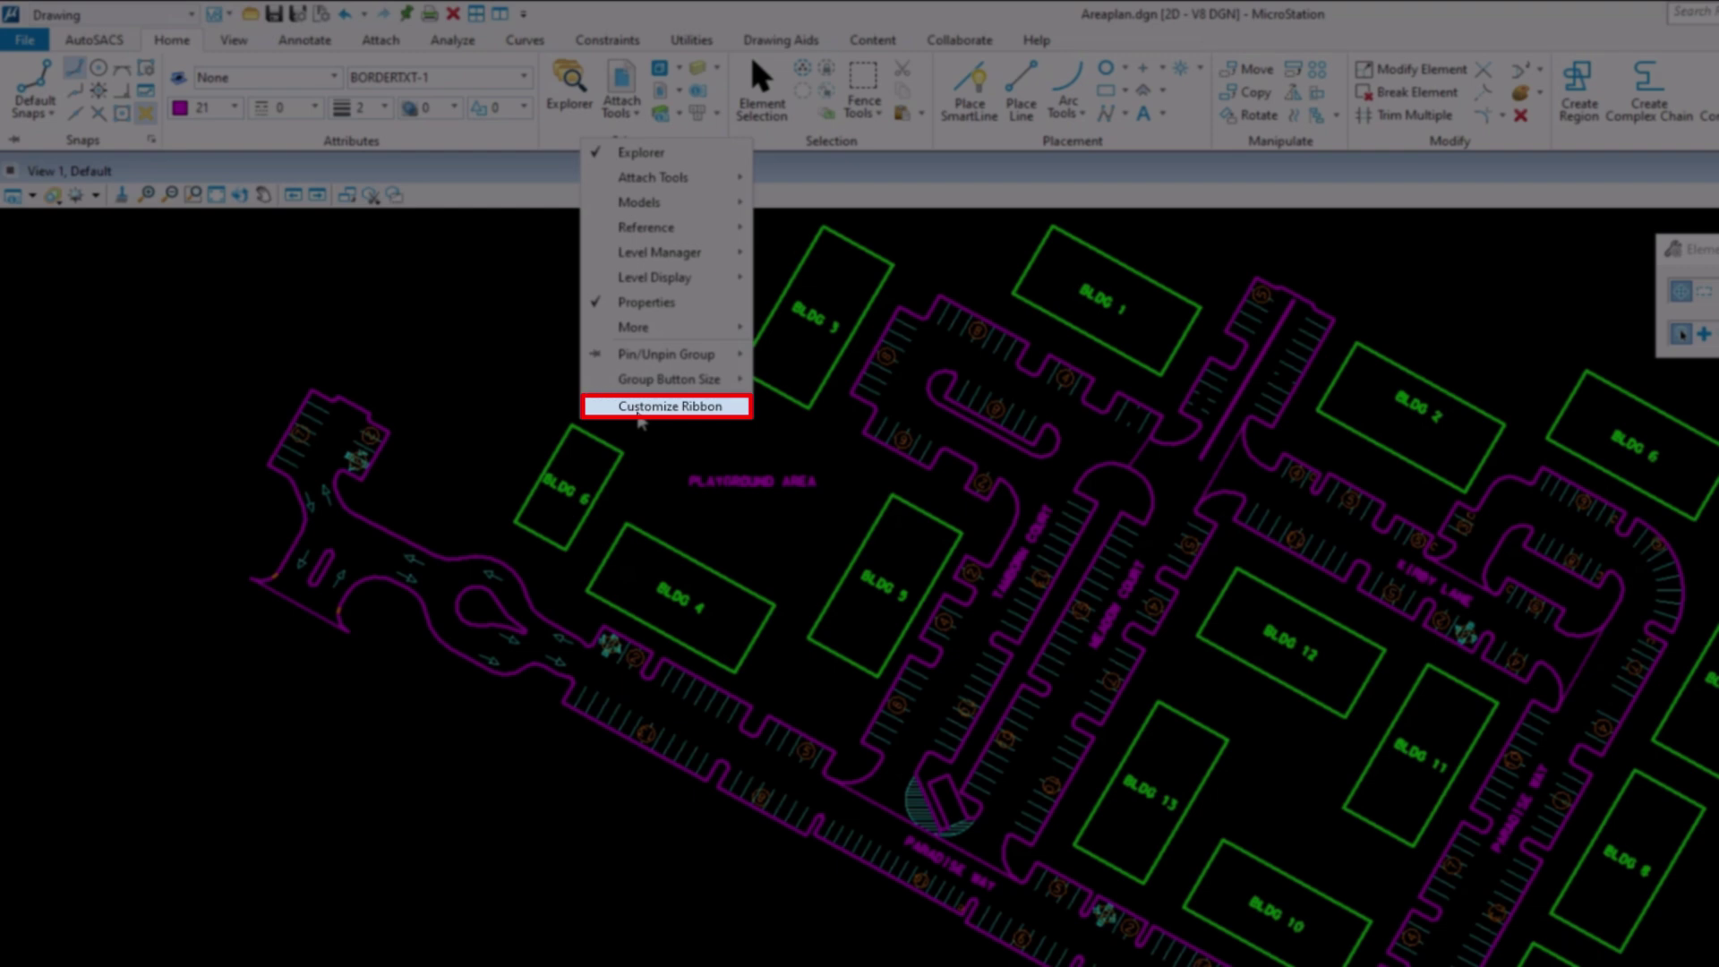
left_click(639, 409)
left_click(760, 385)
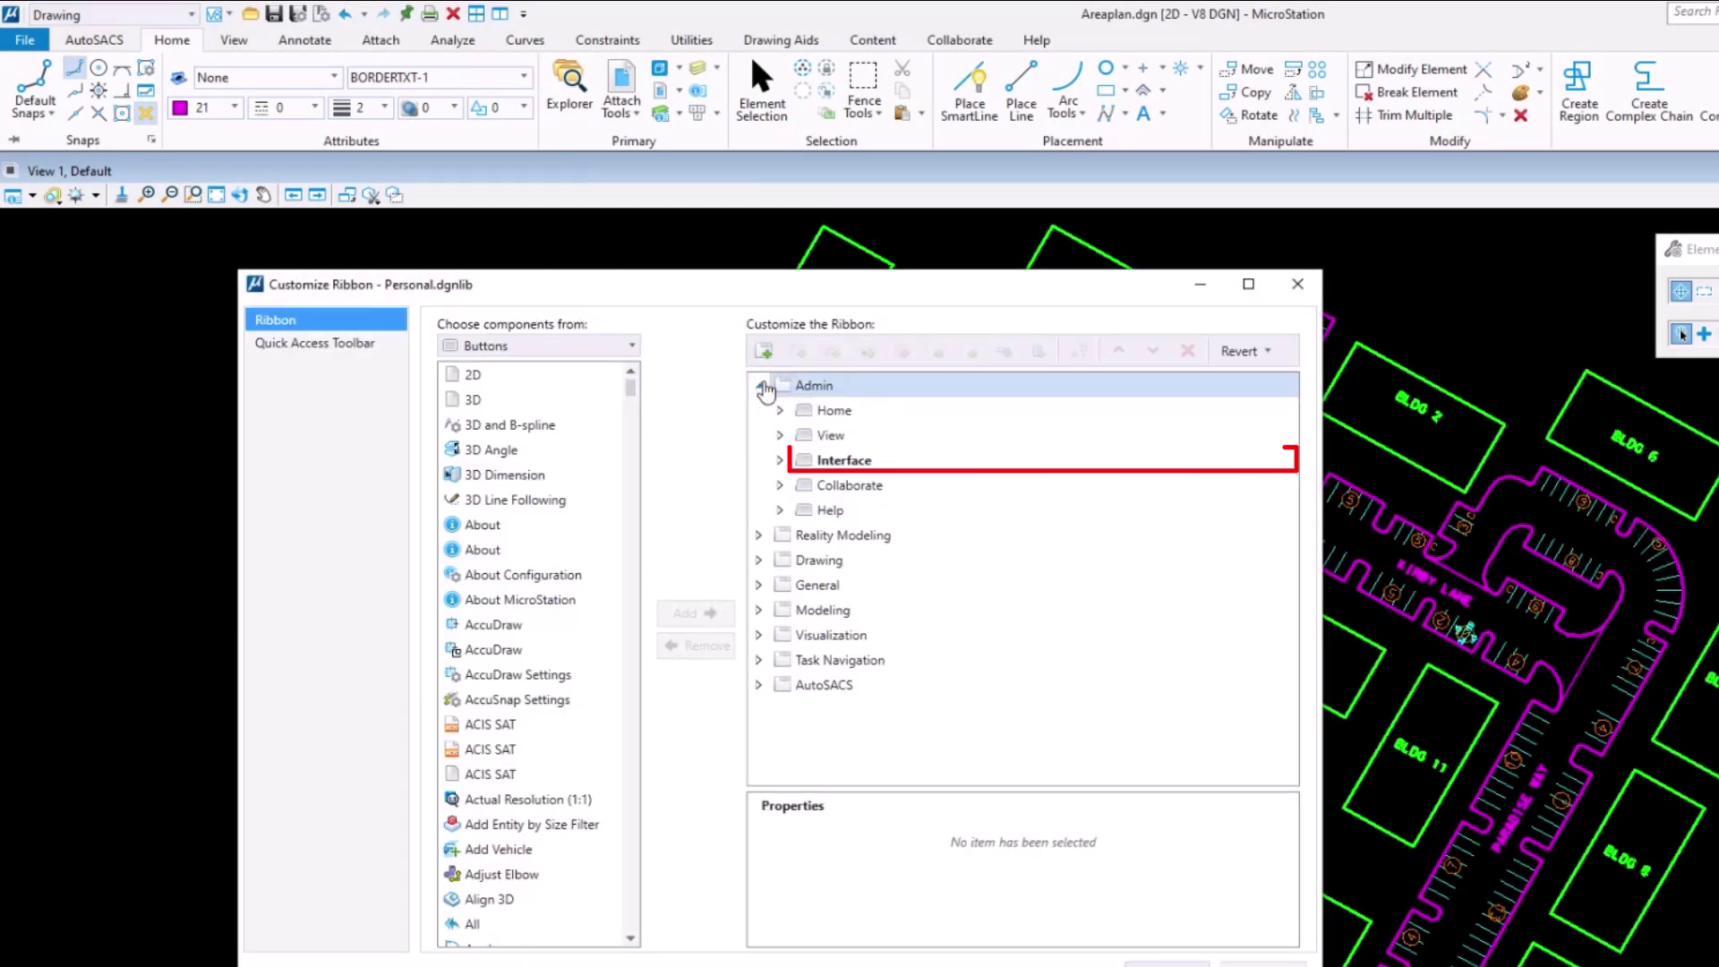
left_click(780, 461)
left_click(856, 486)
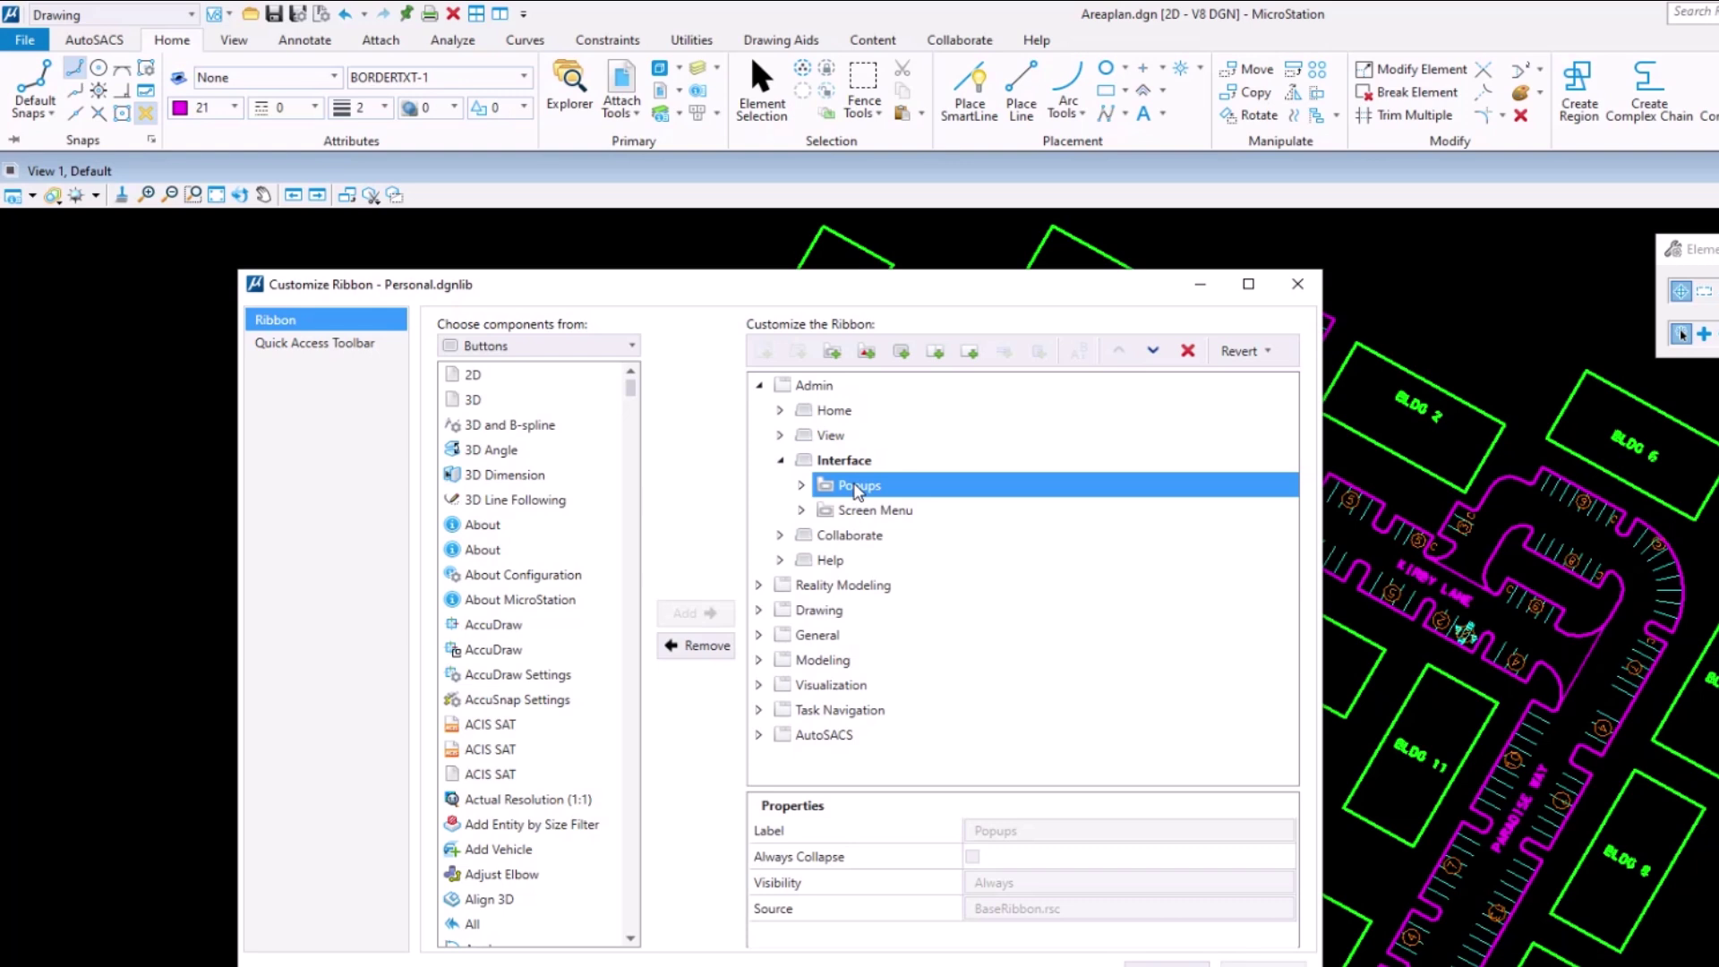
right_click(857, 490)
left_click(1035, 760)
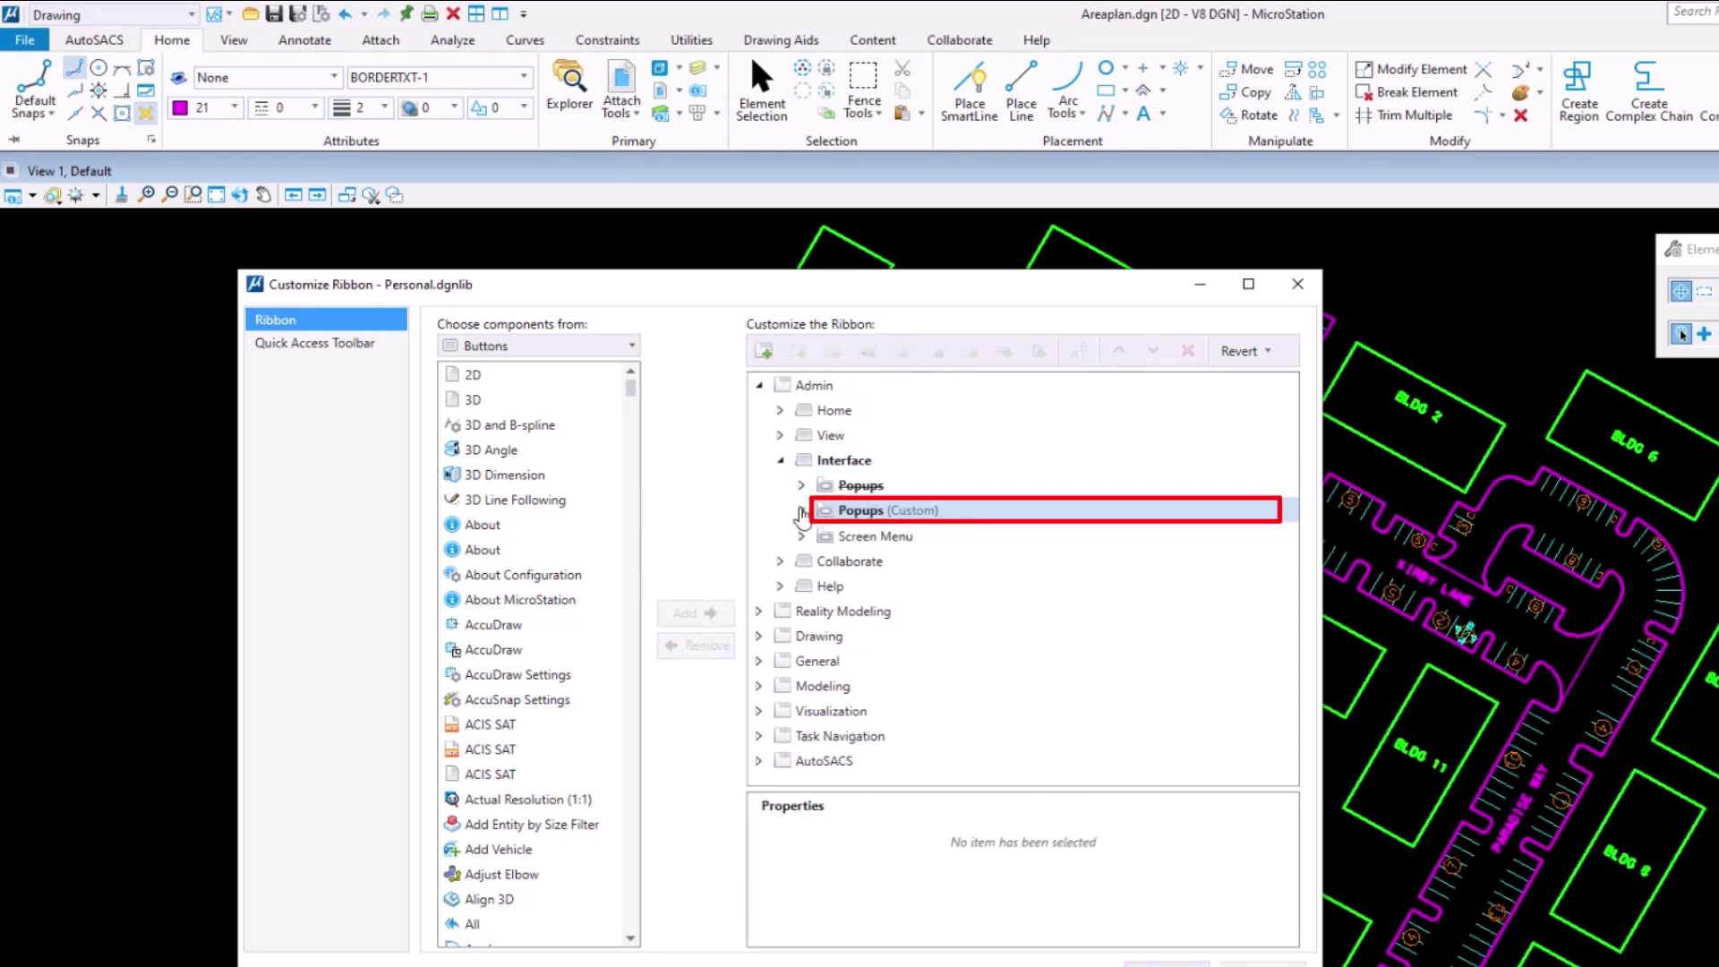
left_click(801, 511)
left_click(822, 535)
- Add a new panel named My Panel under Popup Main
left_click(890, 538)
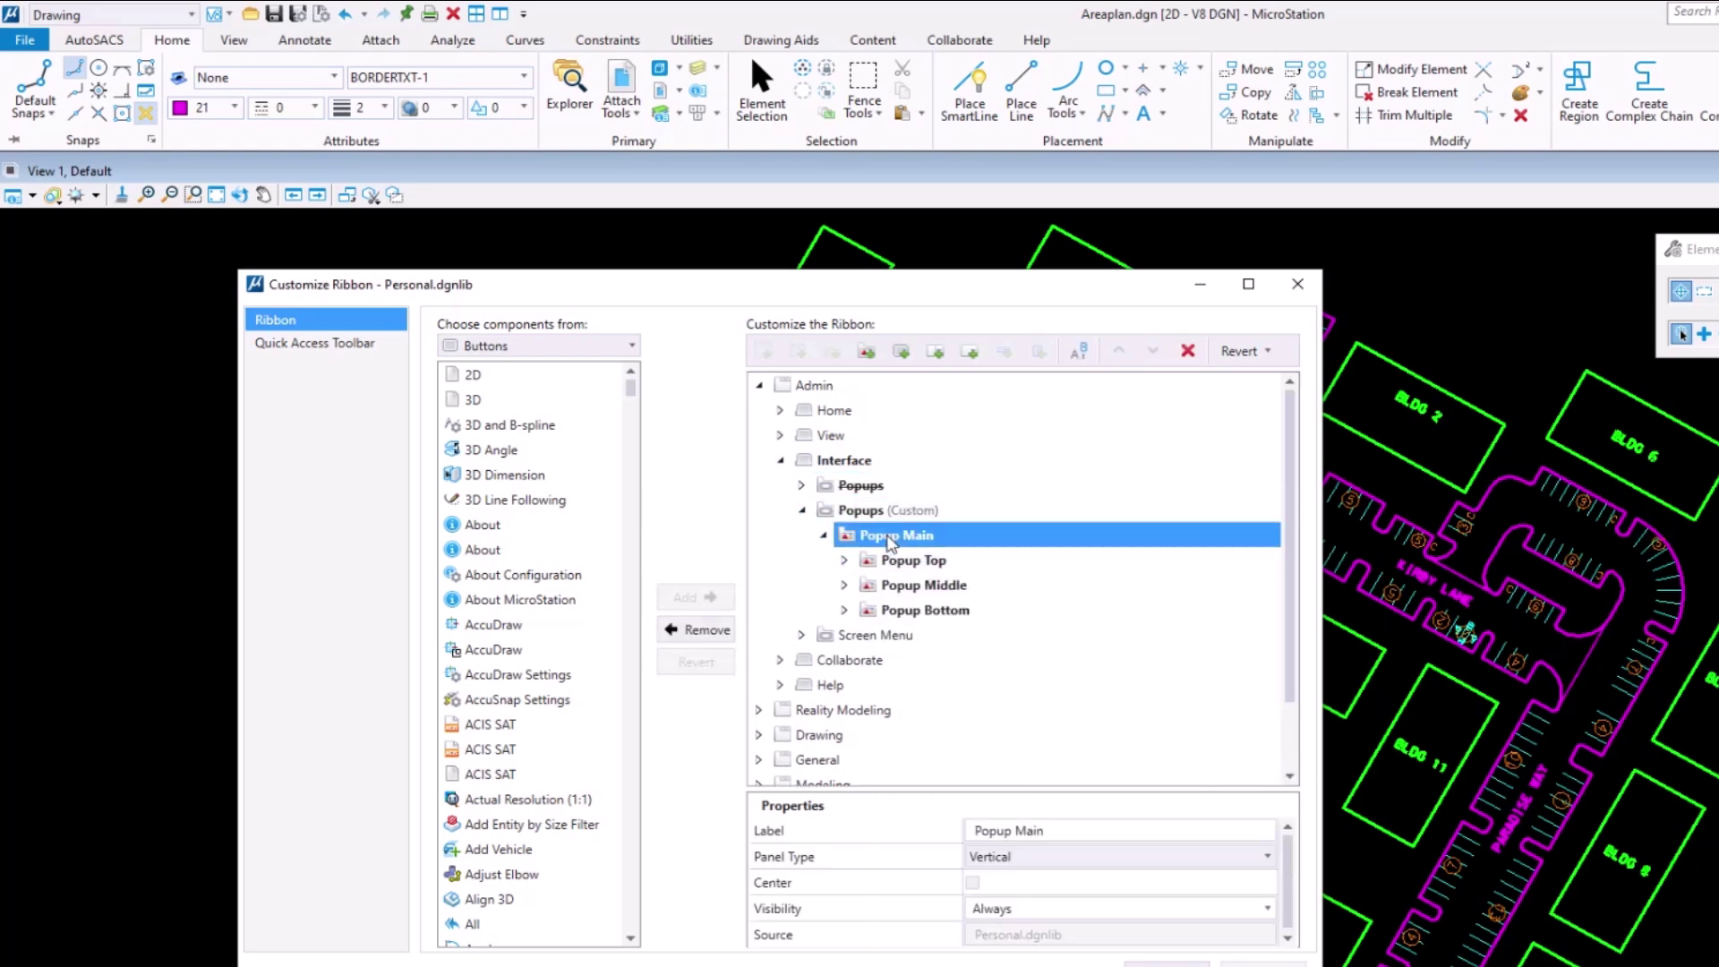
right_click(889, 540)
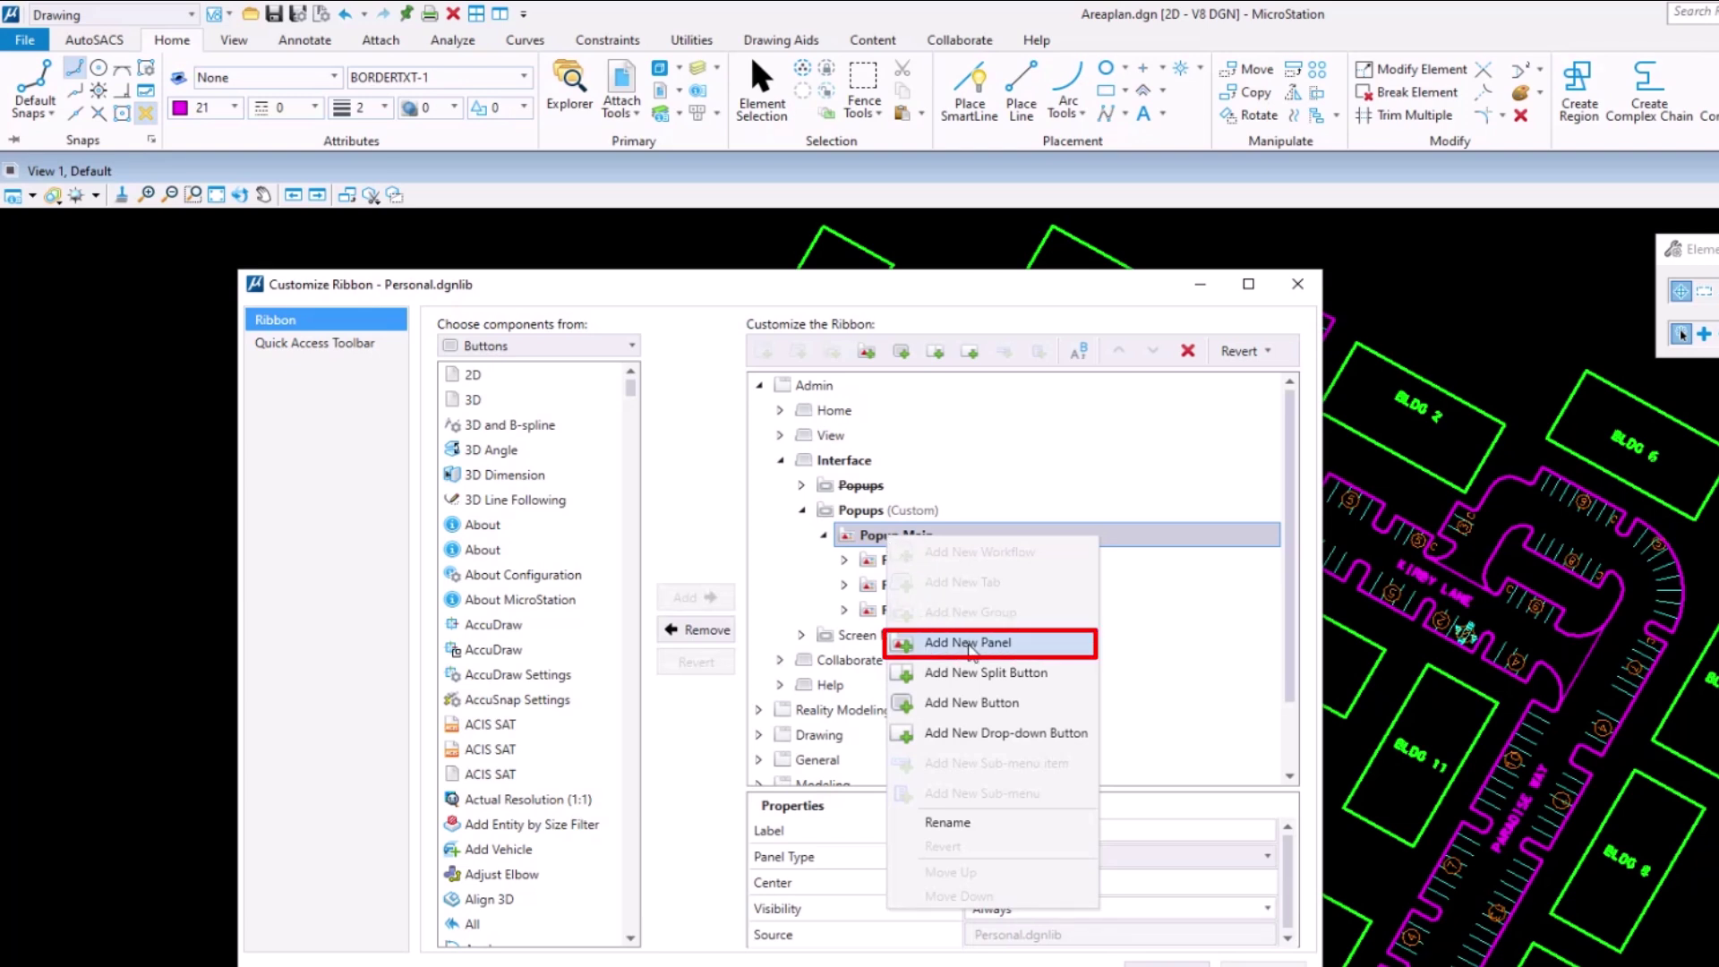
left_click(969, 644)
type("M")
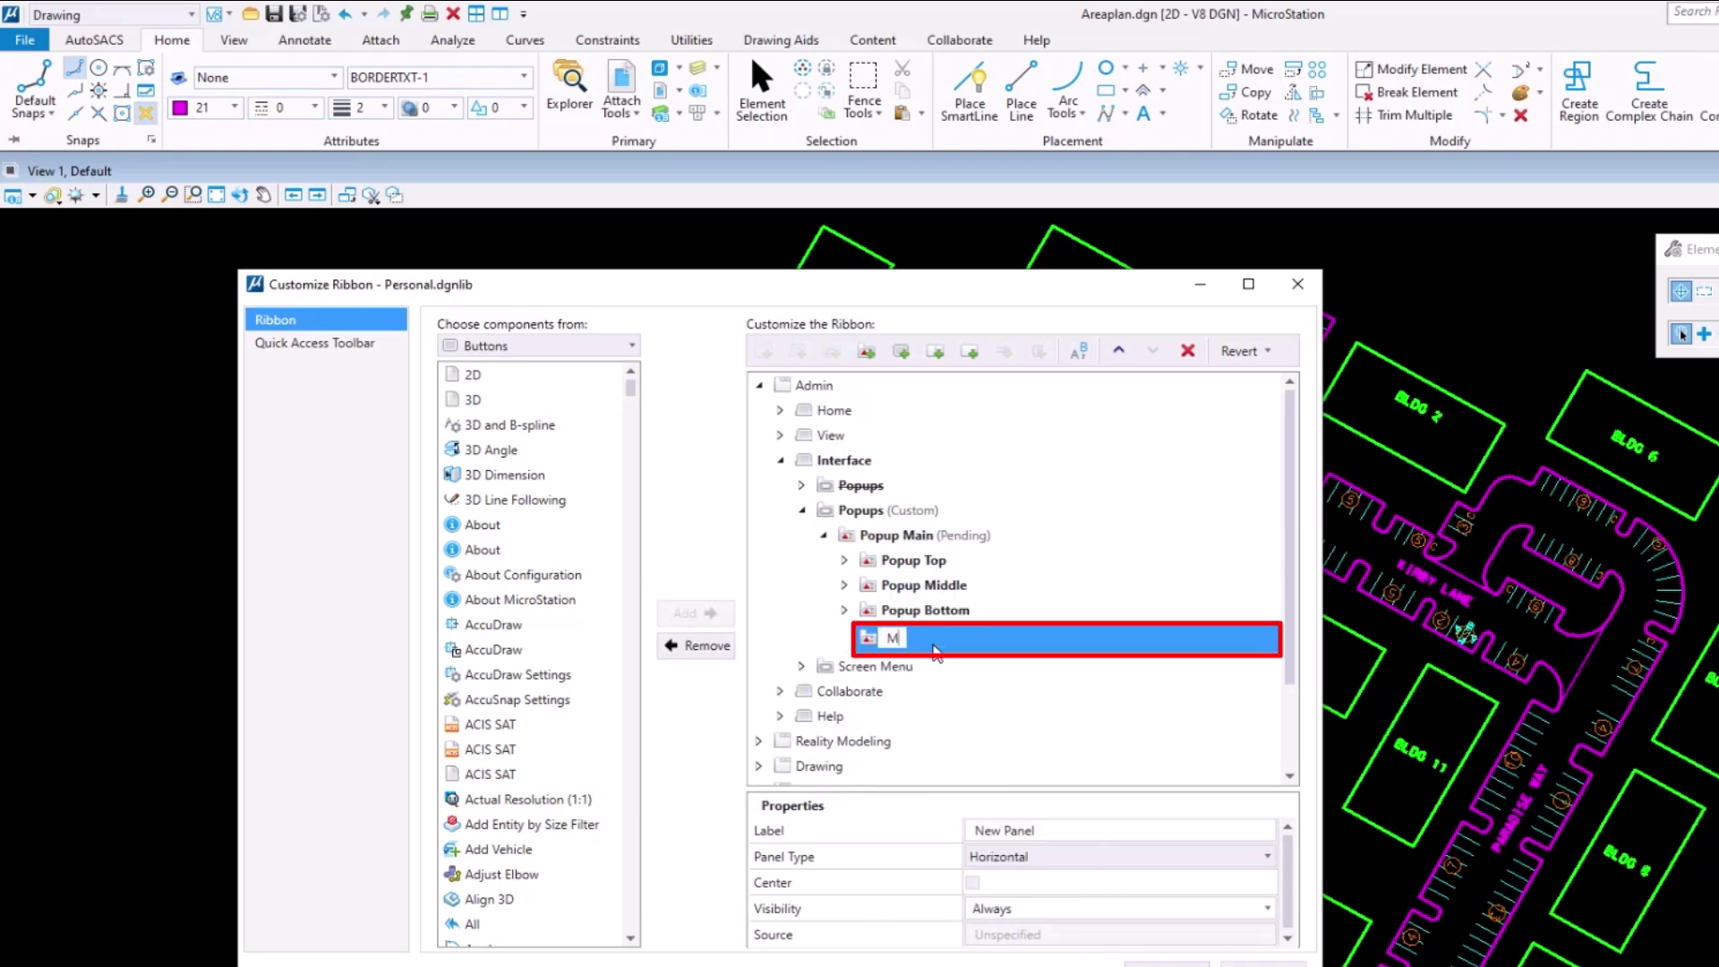
type("y Panel")
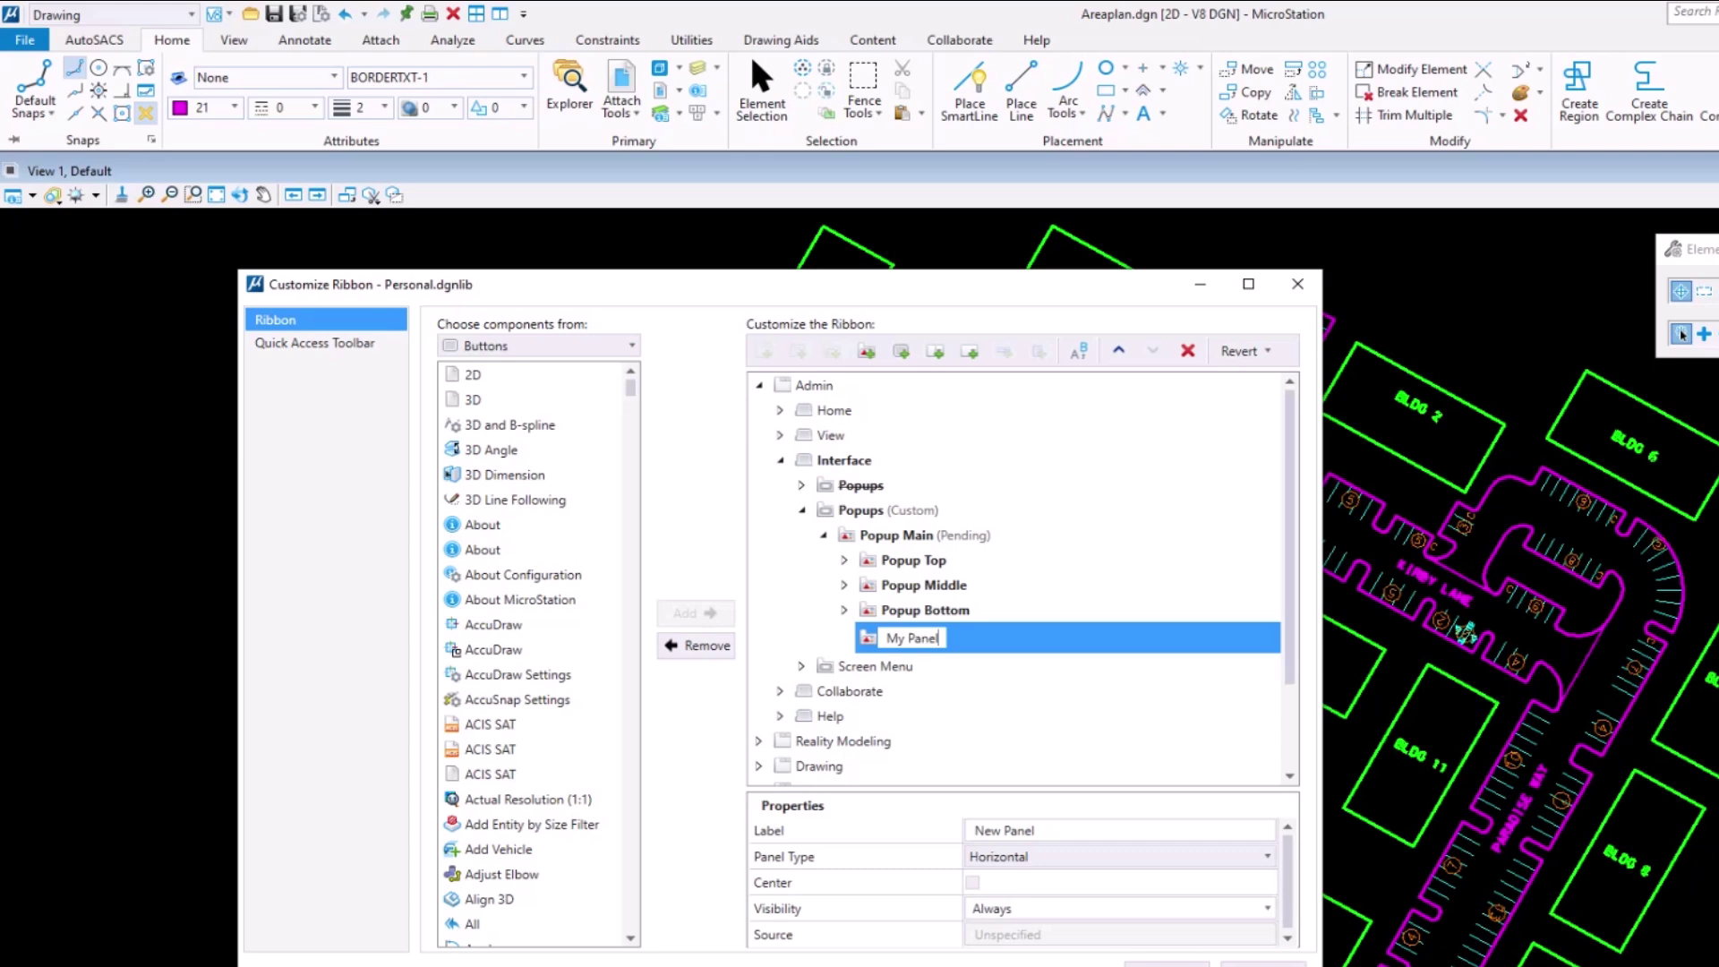
key("Return")
- Add Place SmartLine and Cloud on Element to My Panel, moving Markups and Tile into it
left_click(768, 613)
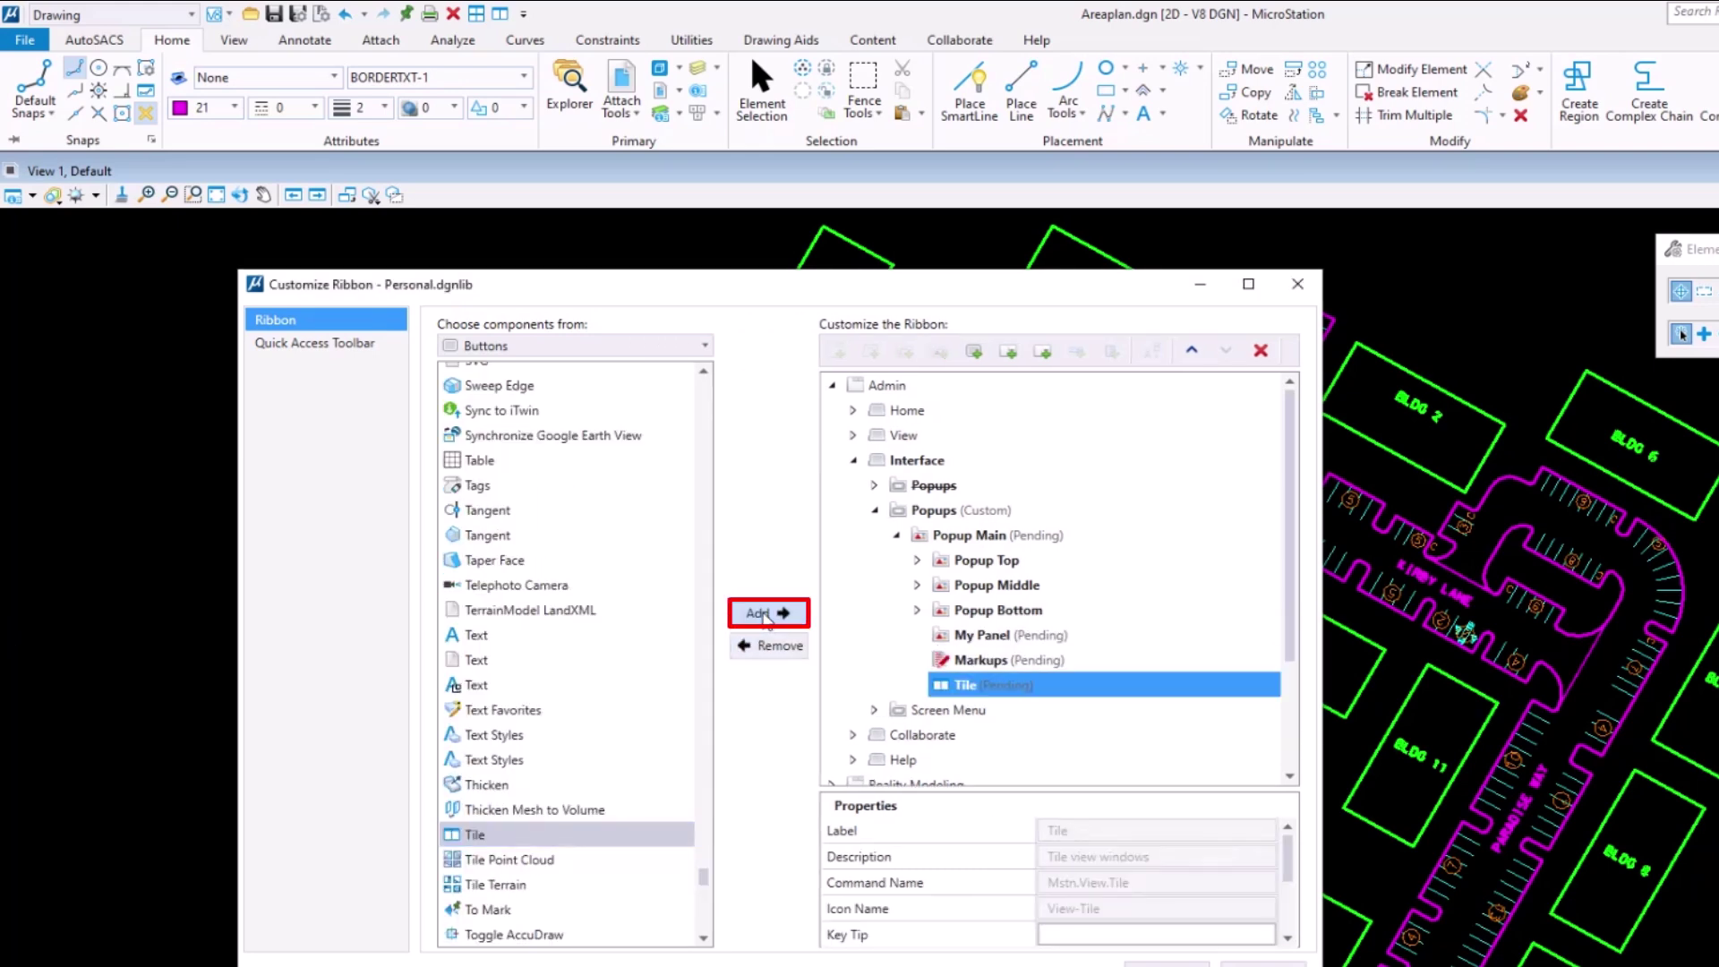
scroll(564, 671, "up", 10)
left_click(509, 799)
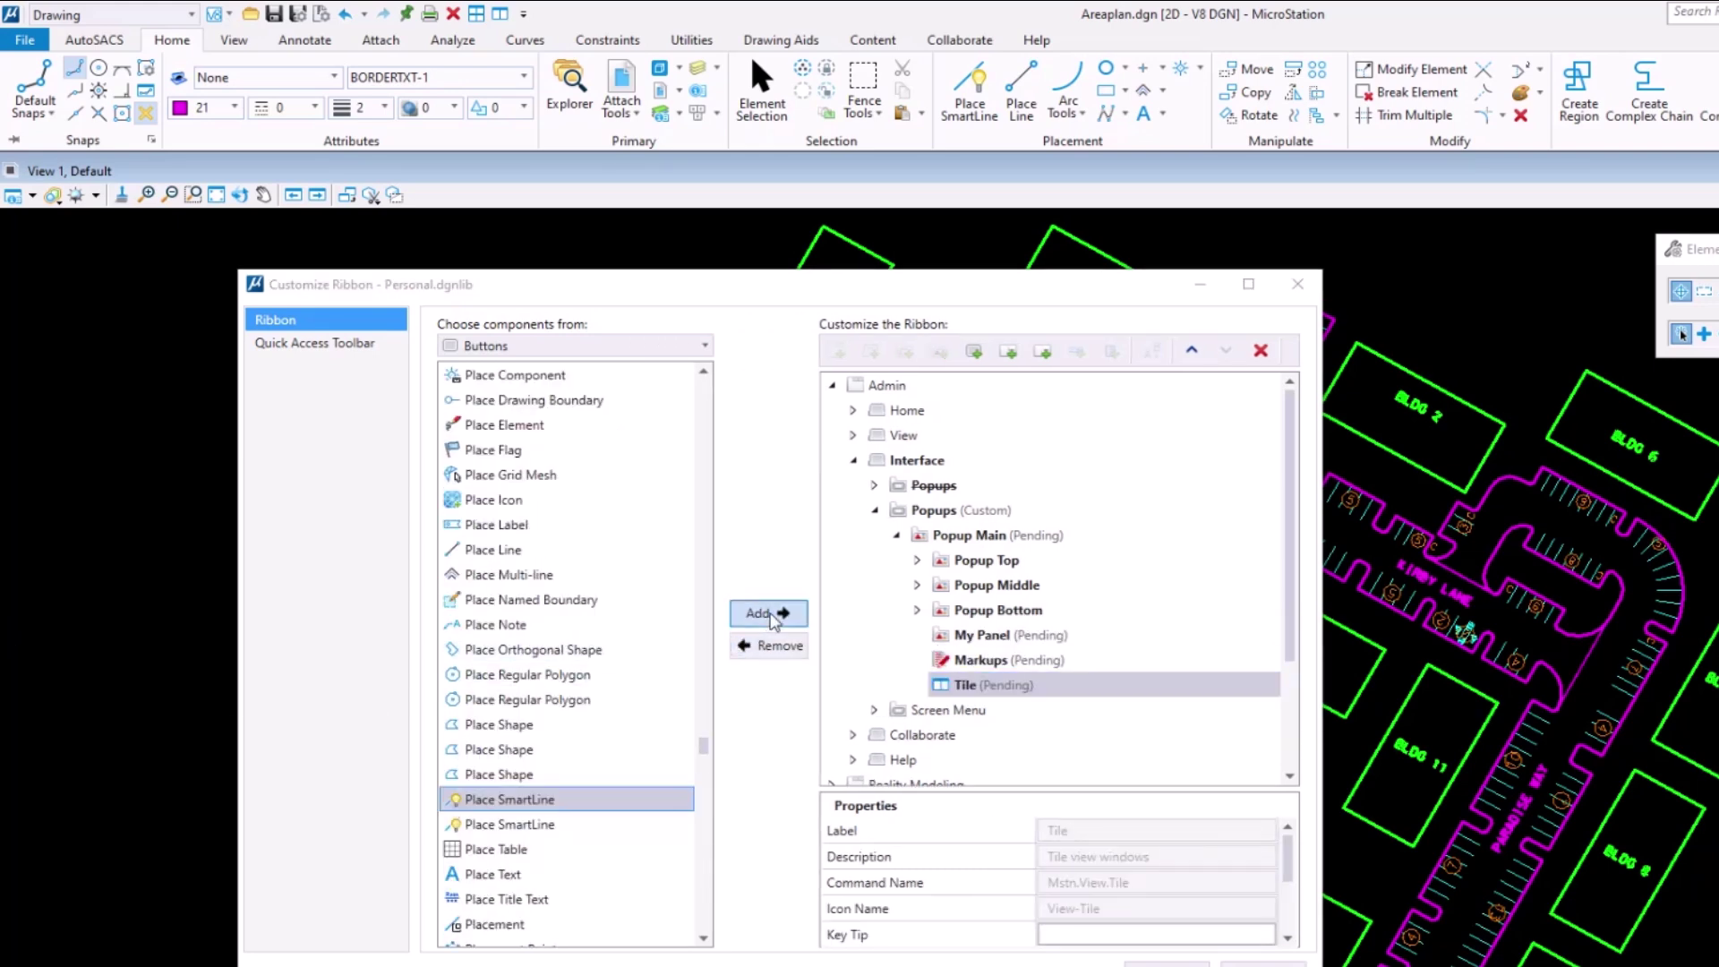
left_click(766, 613)
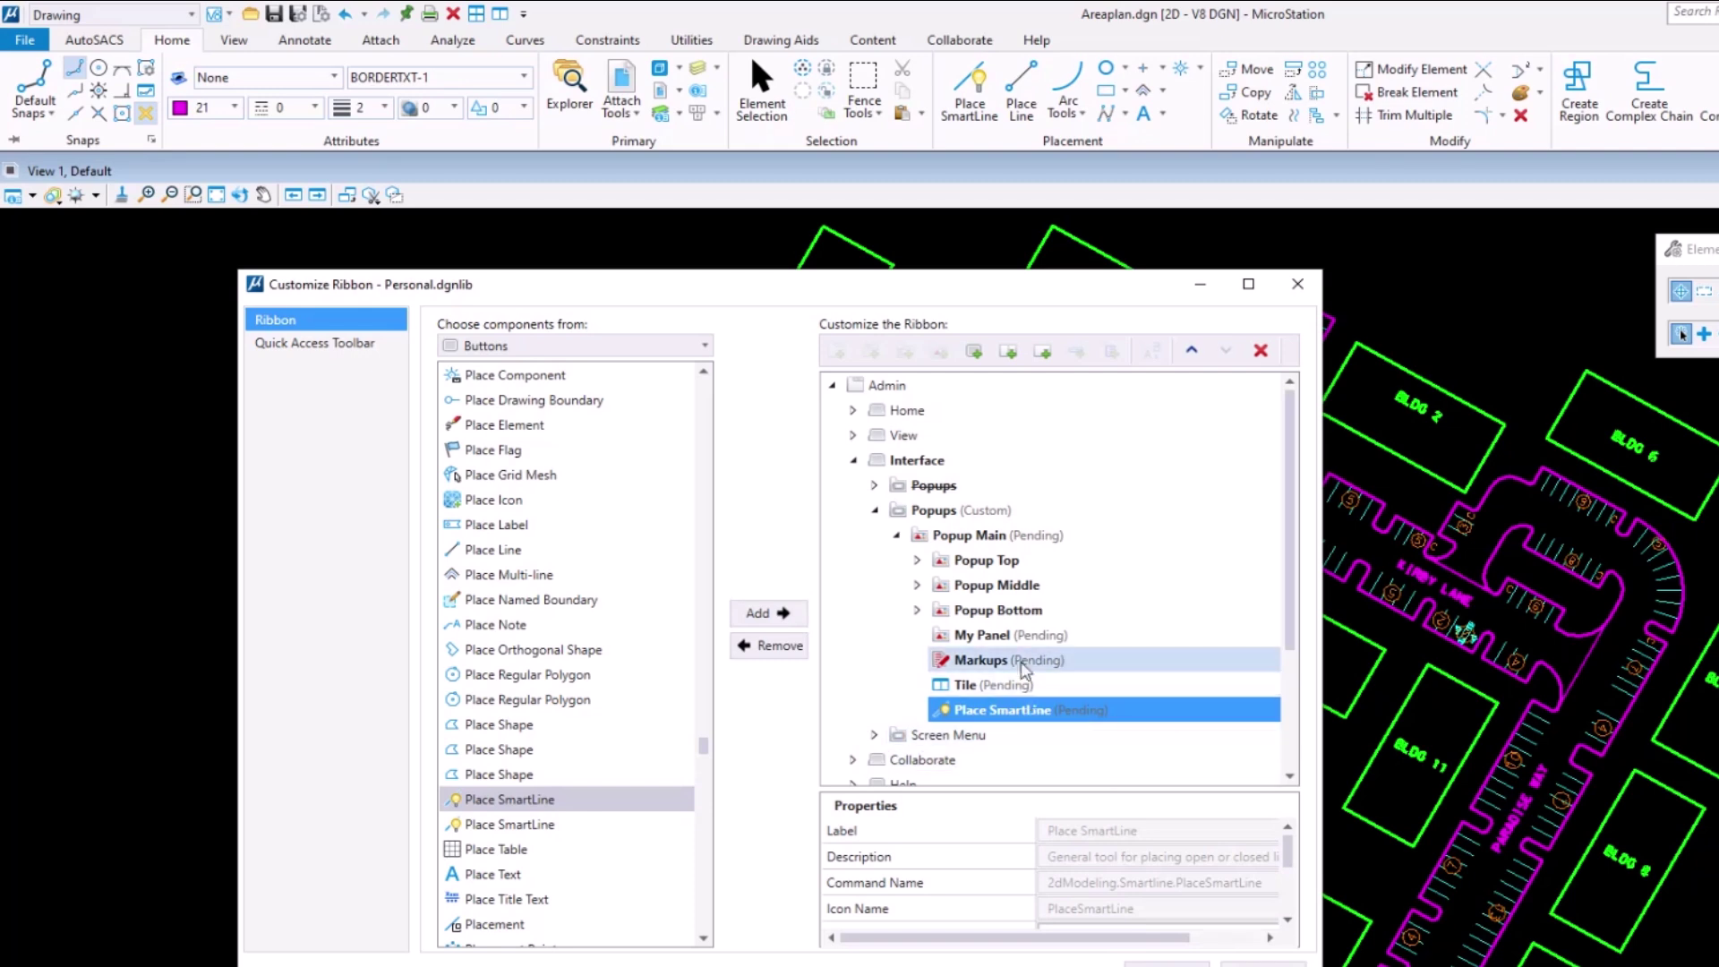
left_click_drag(1020, 662, 1061, 639)
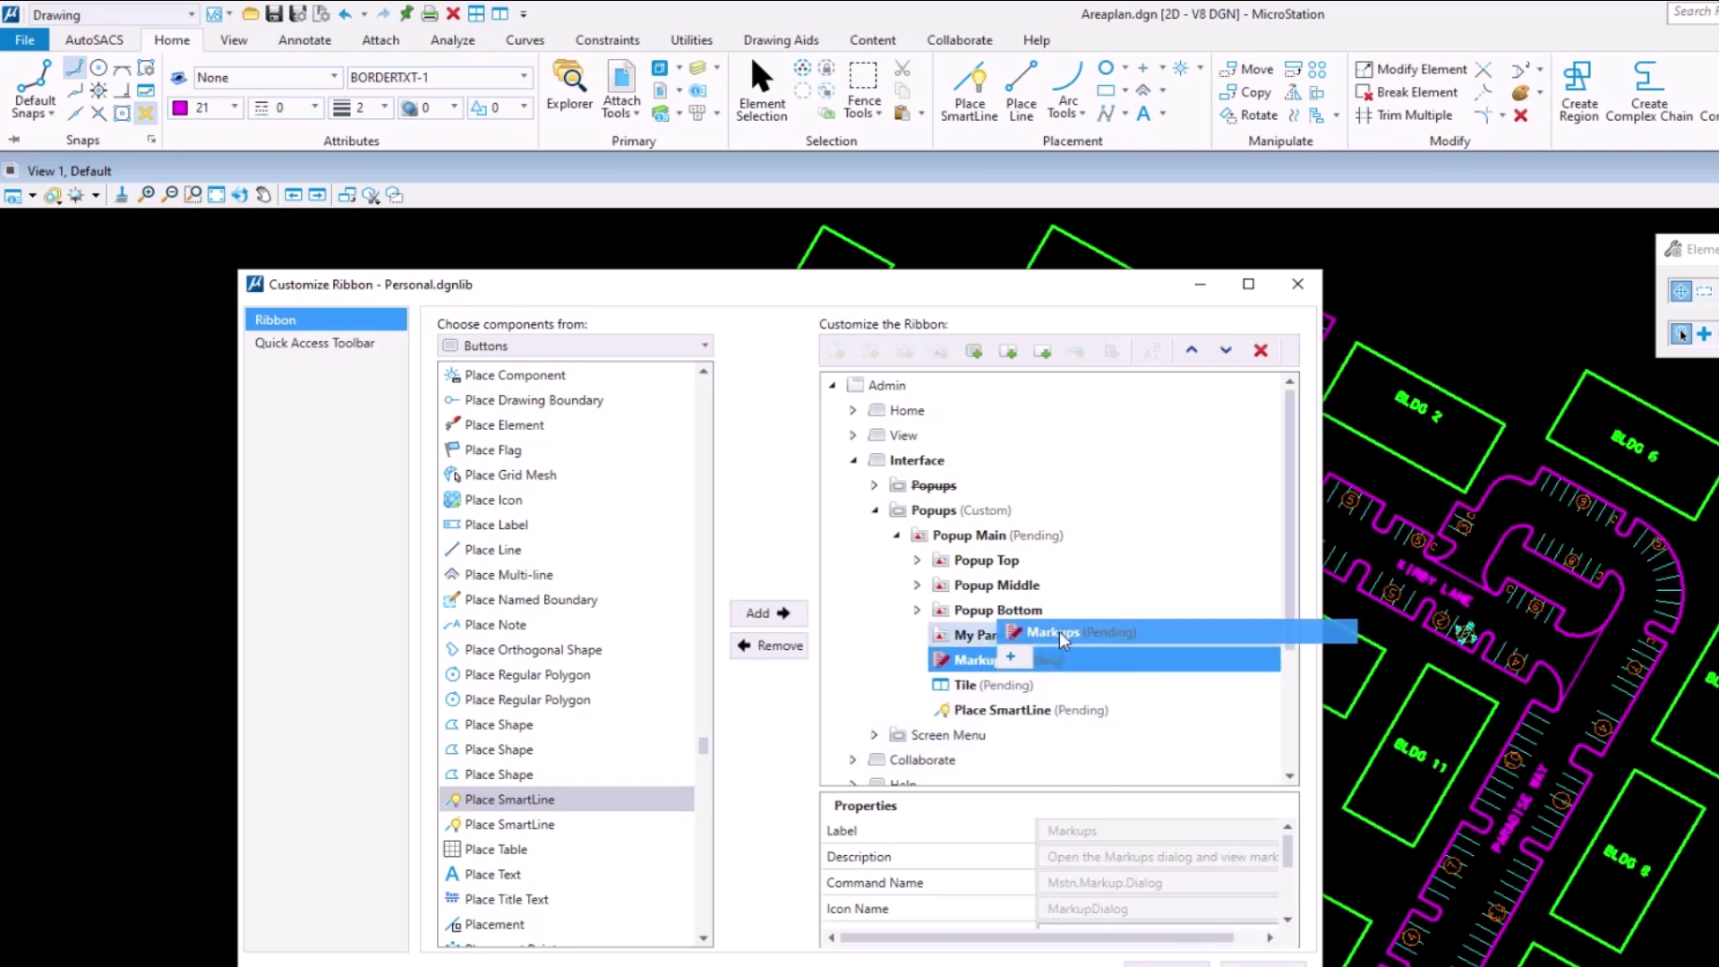
left_click_drag(991, 685, 1057, 642)
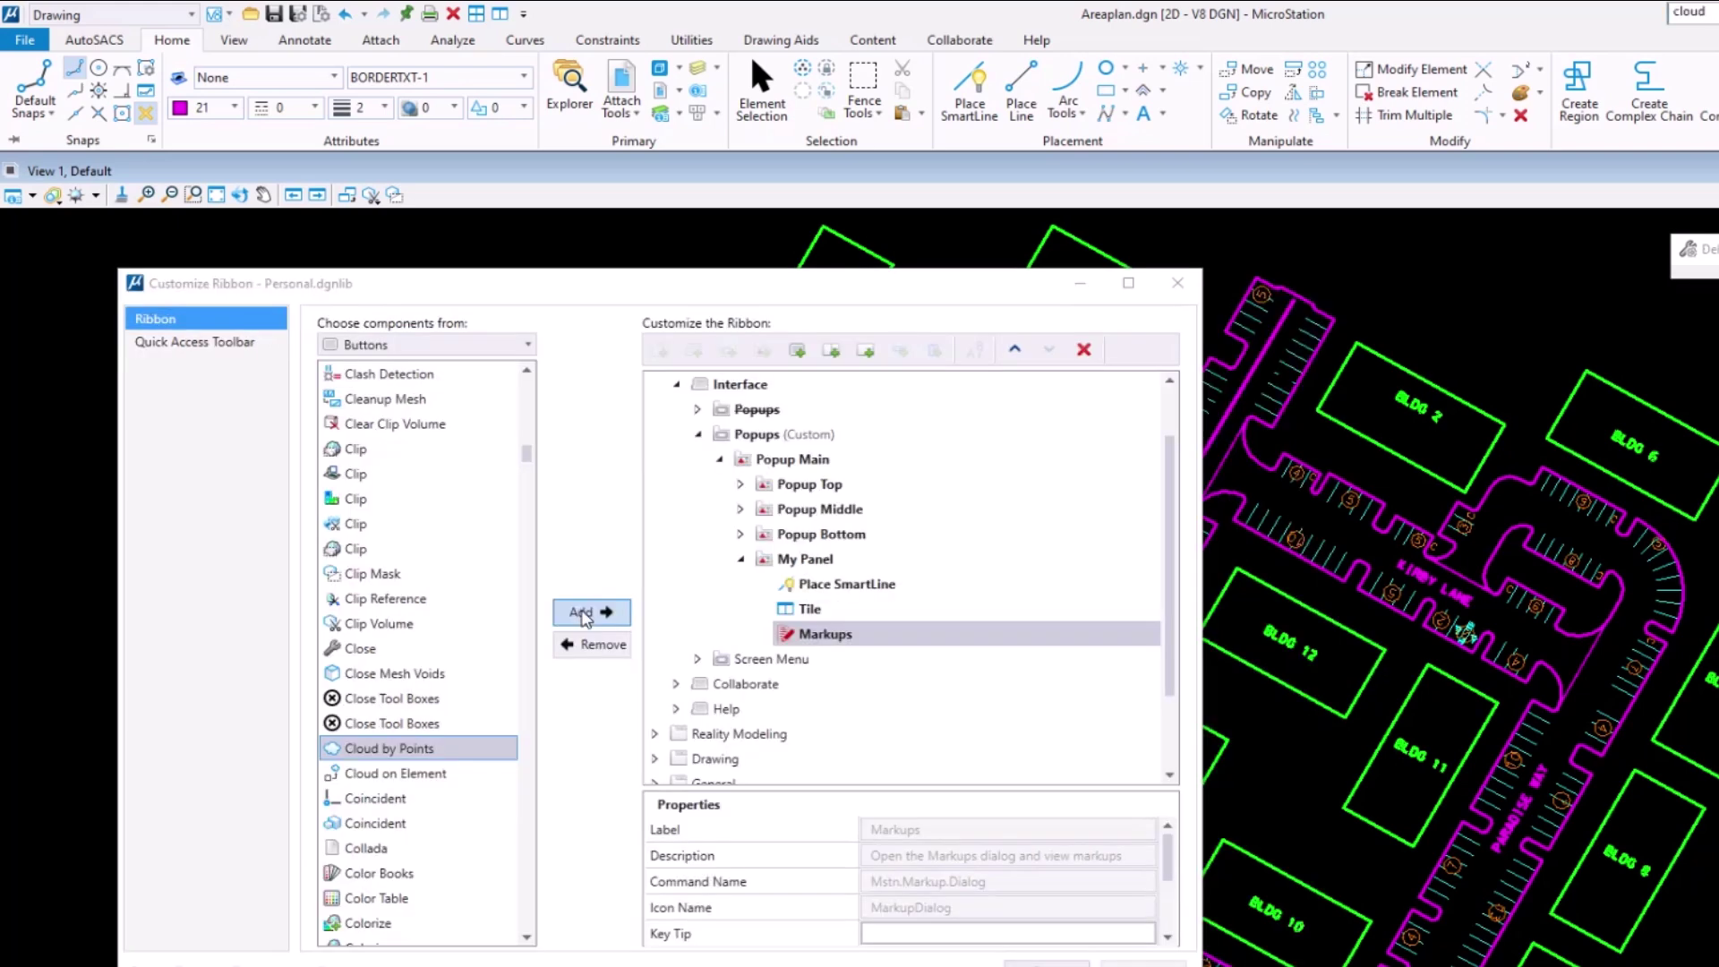
left_click(588, 611)
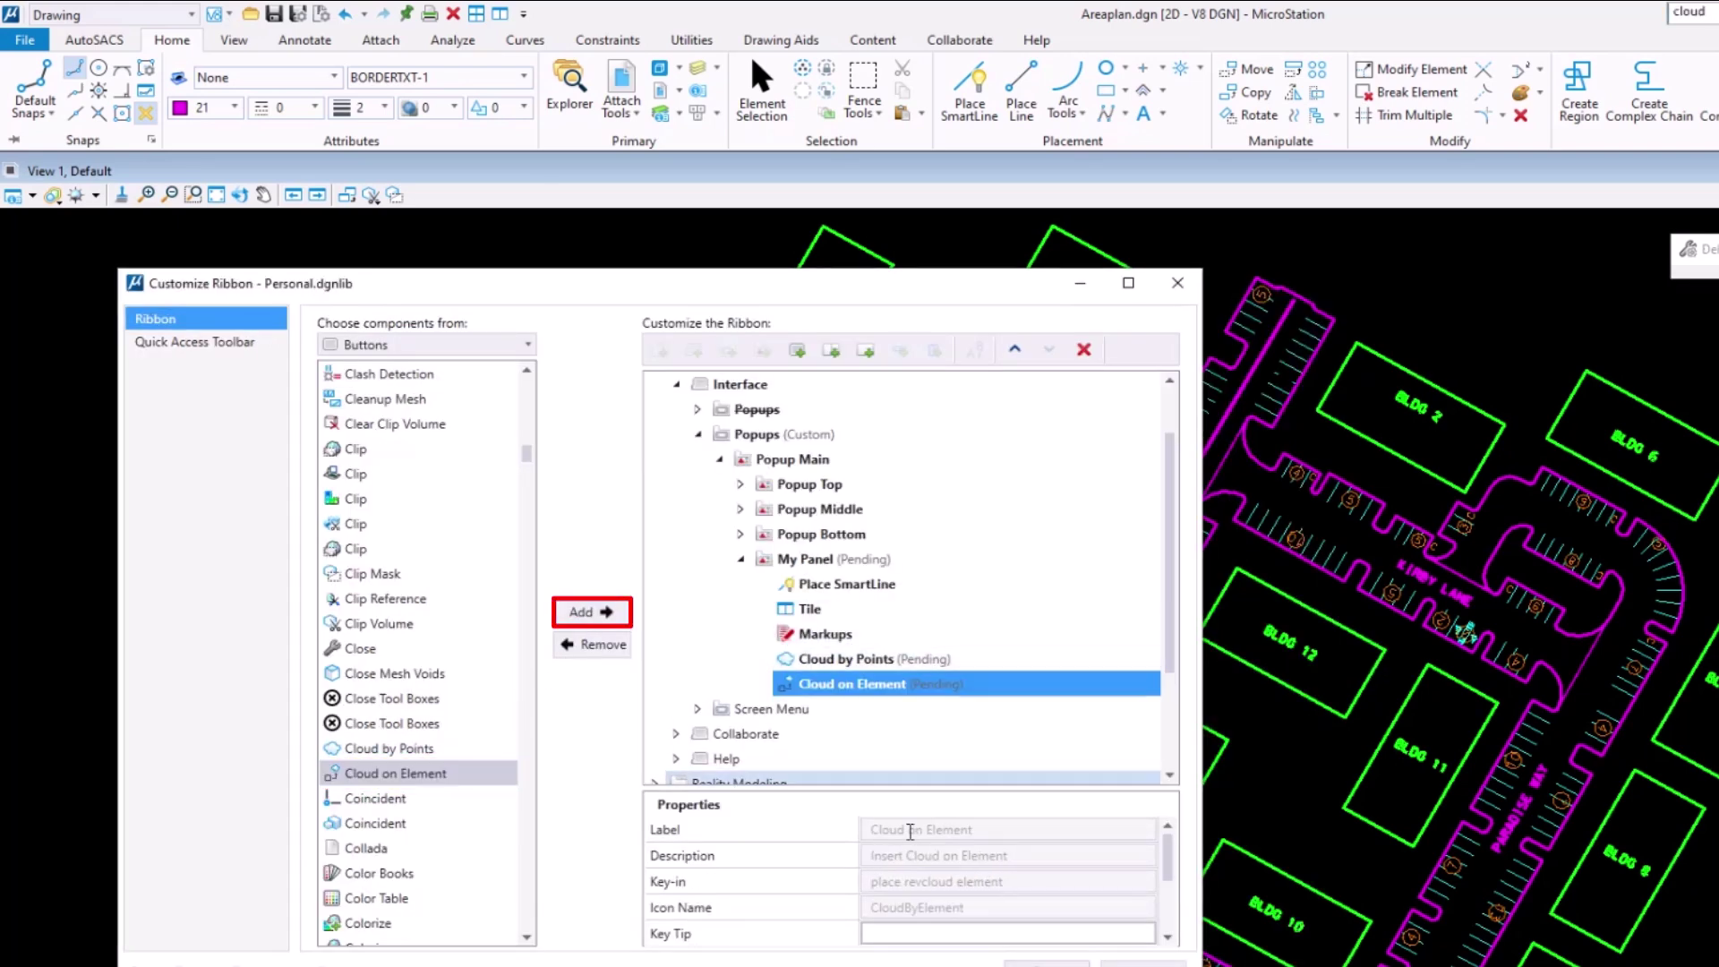
- Accept the popup customization and Window Area zoom onto the PLAYGROUND AREA label
left_click(931, 877)
key("space")
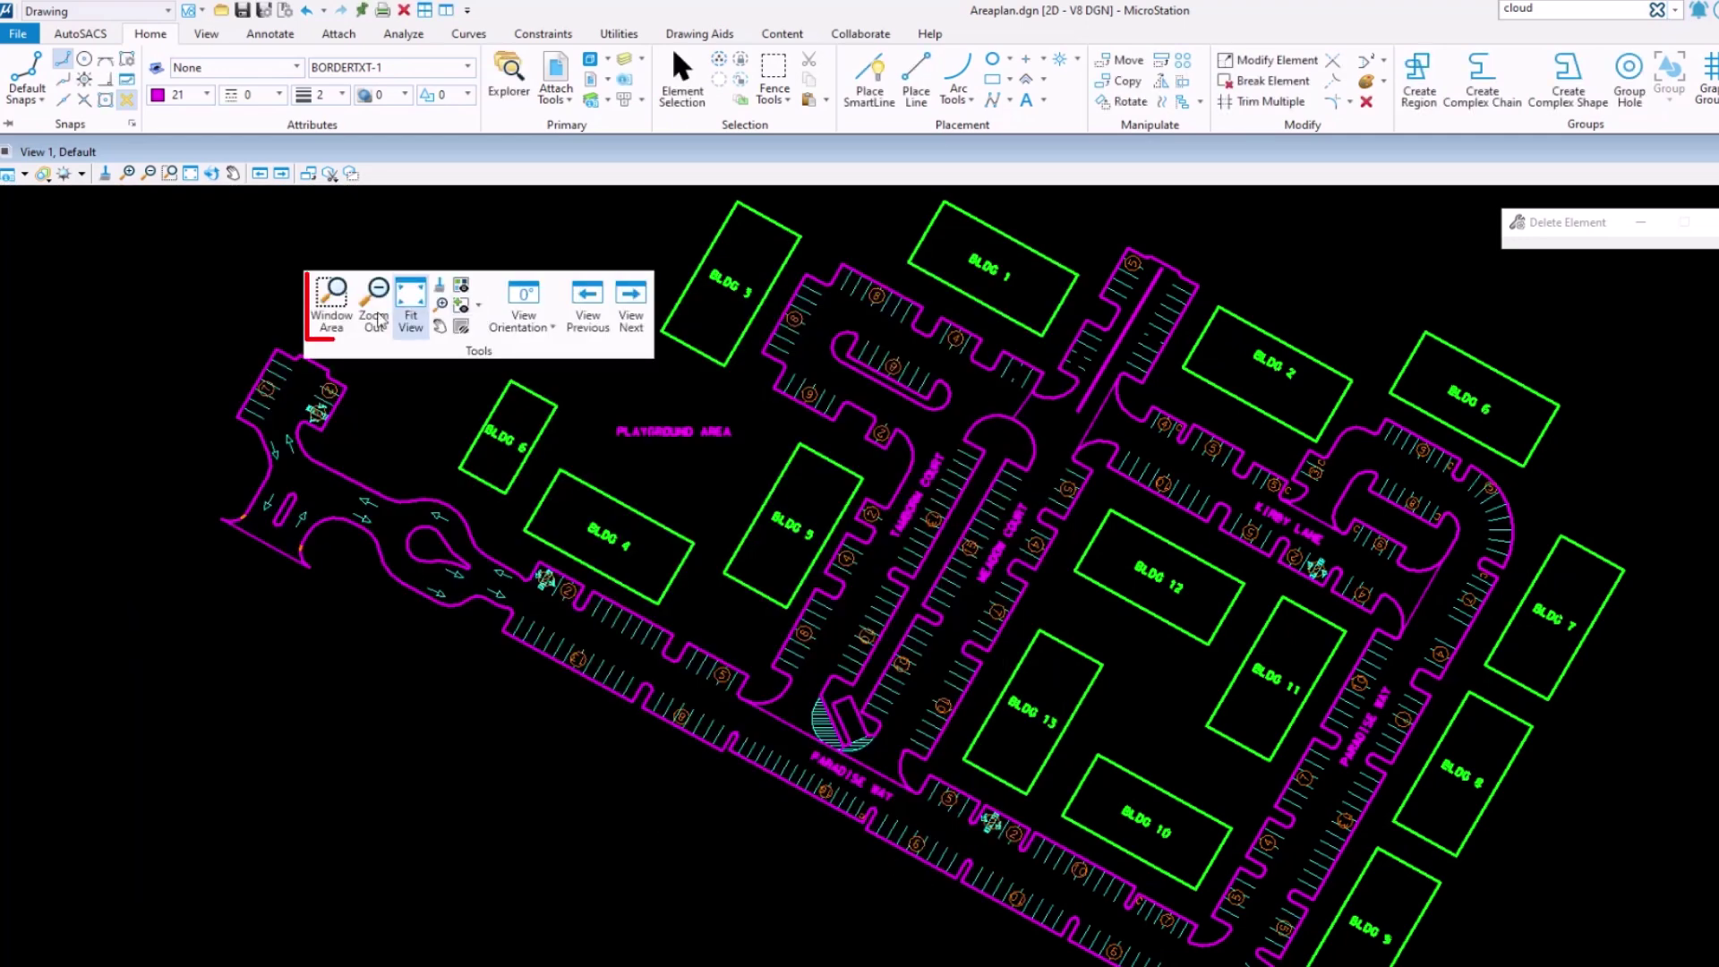
left_click(396, 302)
left_click(992, 575)
- Enclose the PLAYGROUND AREA label in a Cloud by Points revision cloud
key("space")
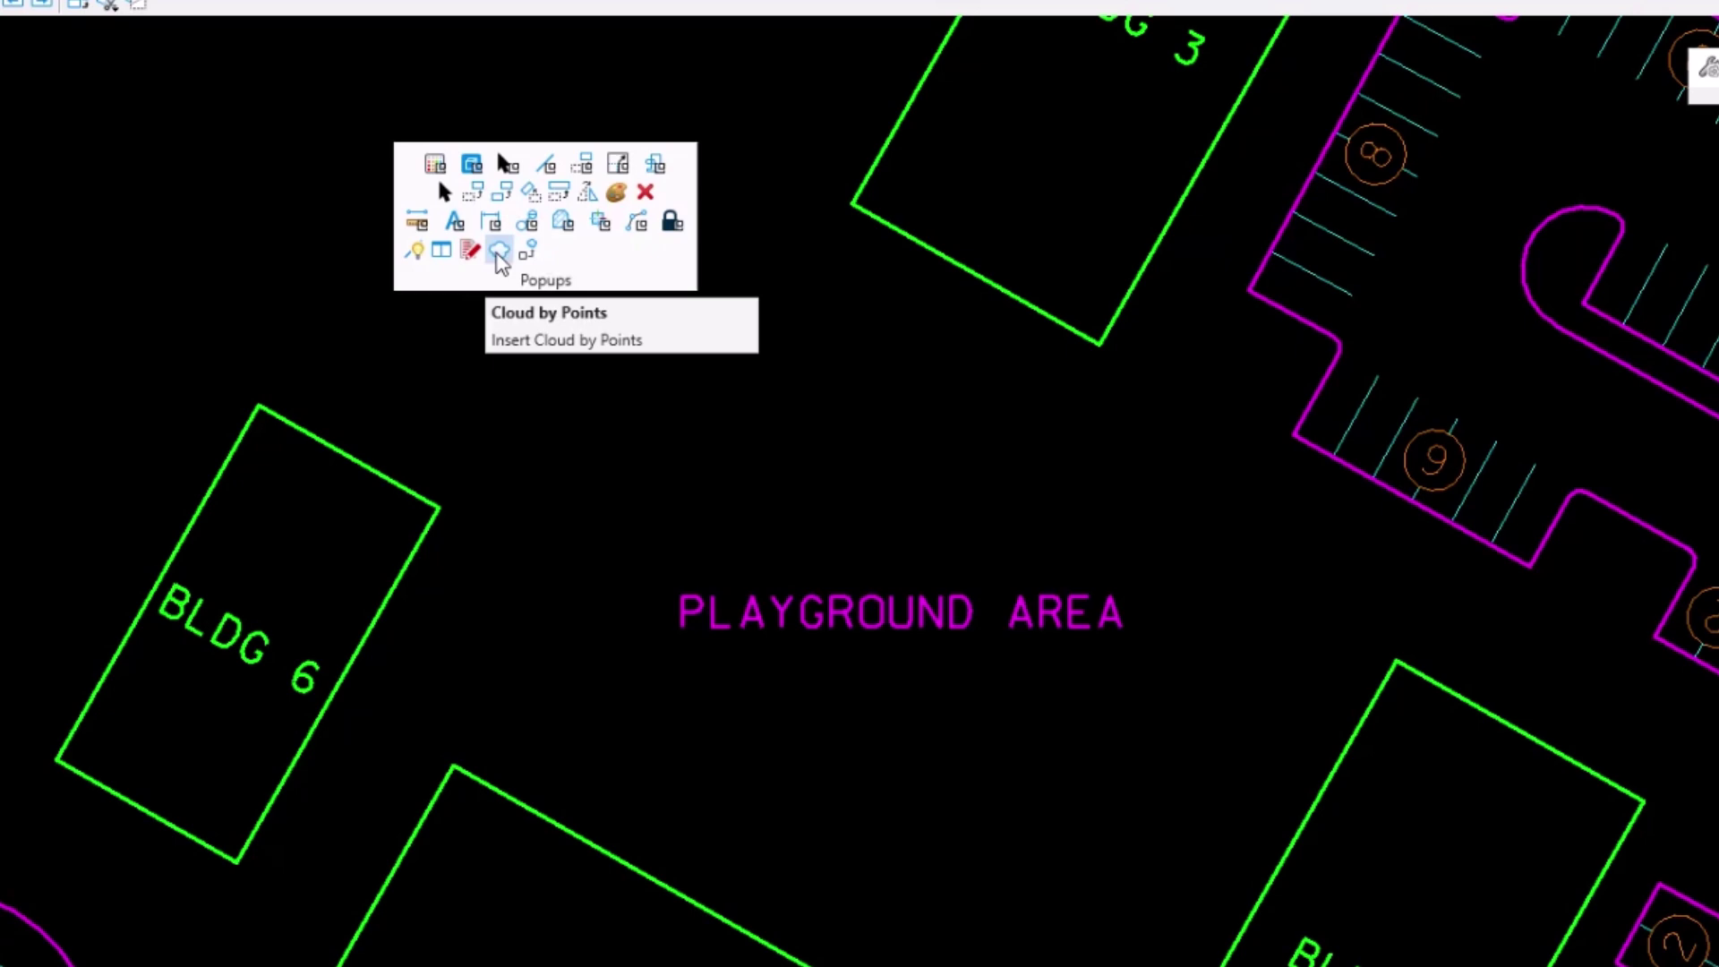
left_click(497, 254)
left_click(654, 722)
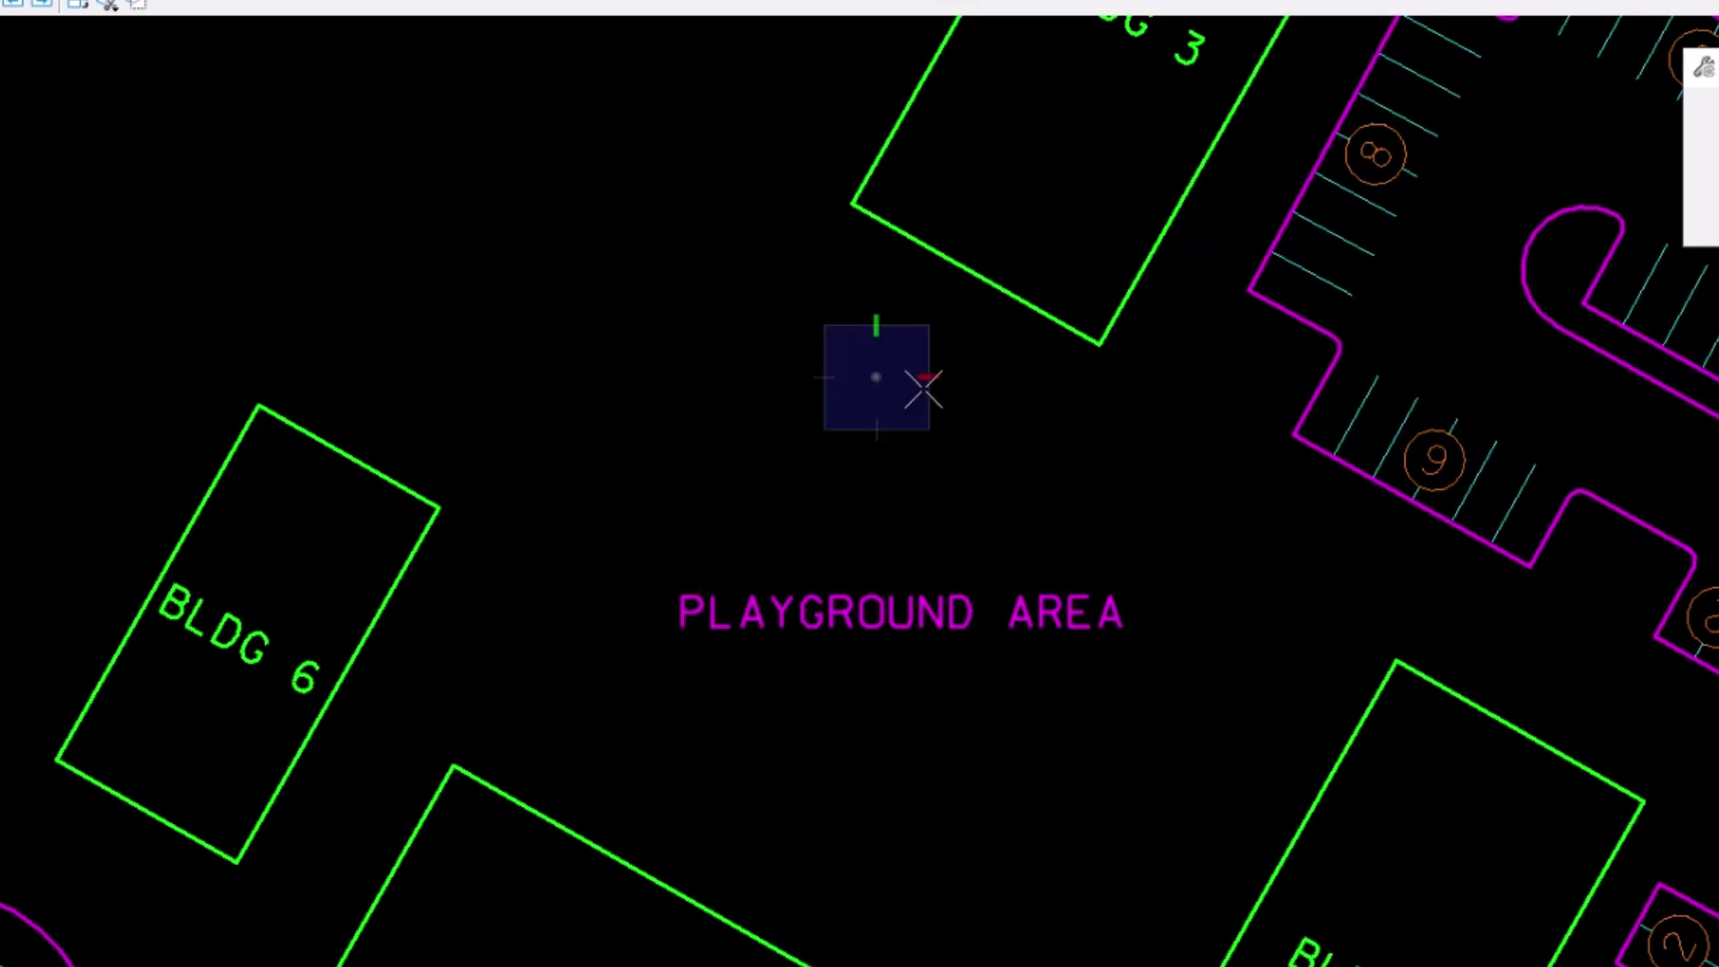
left_click(654, 725)
- Open Views 2 and 3 and tile them side by side
key("space")
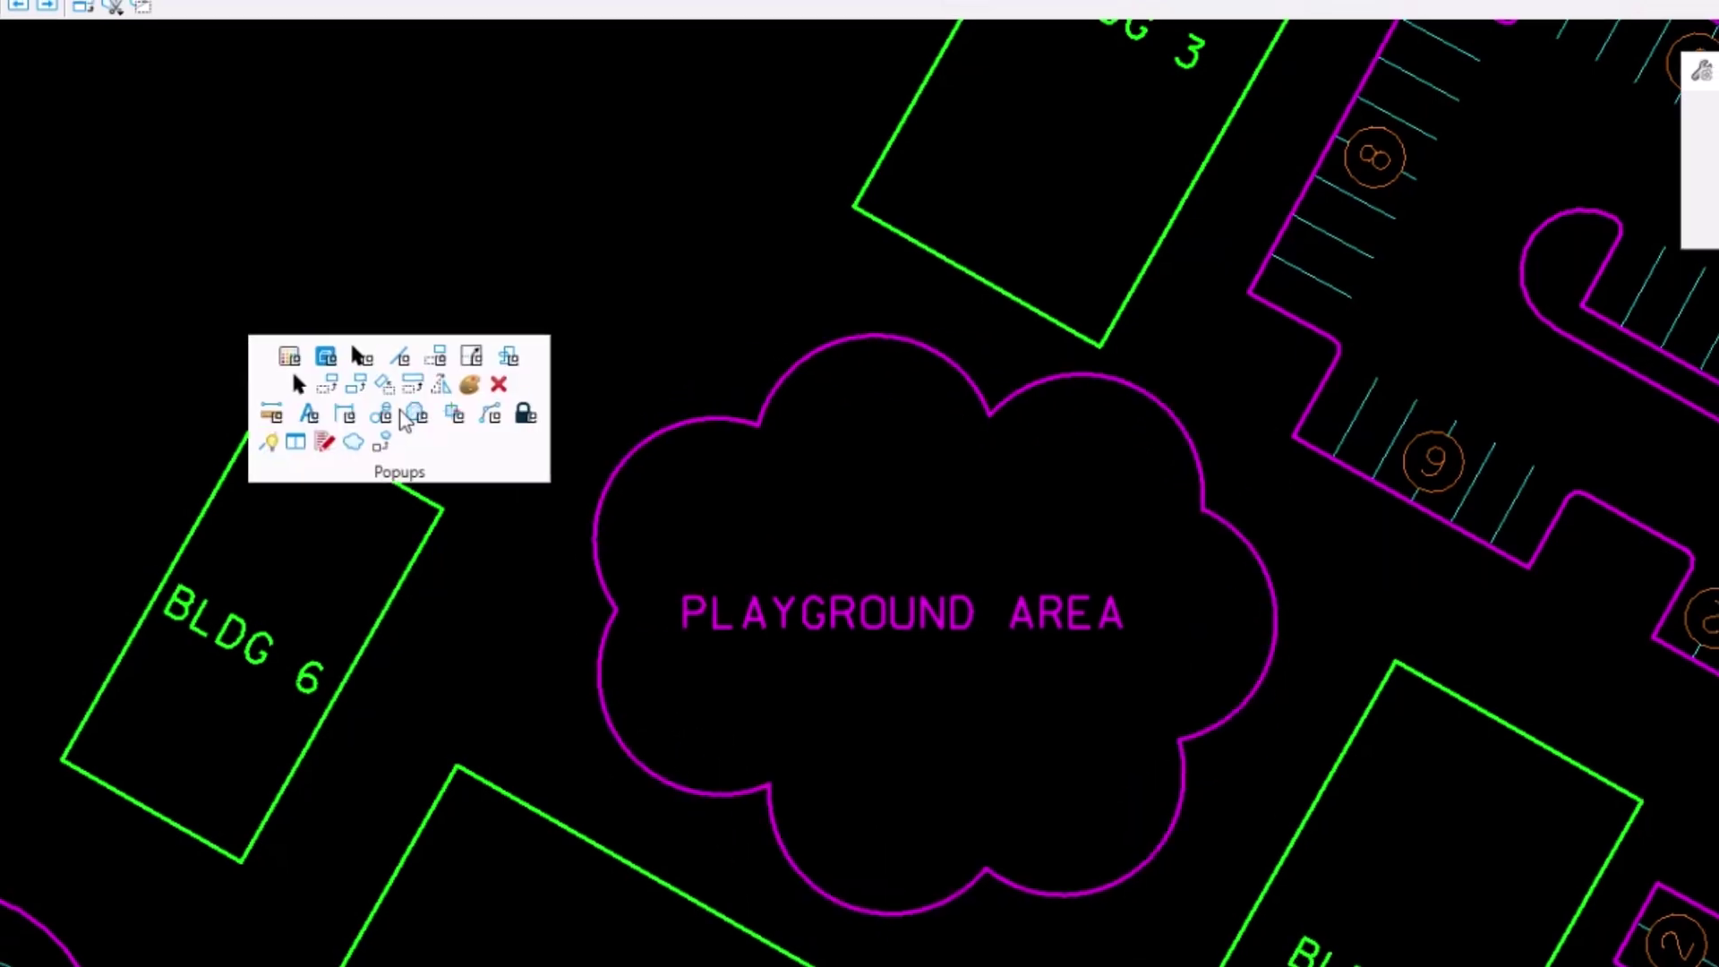
left_click(313, 928)
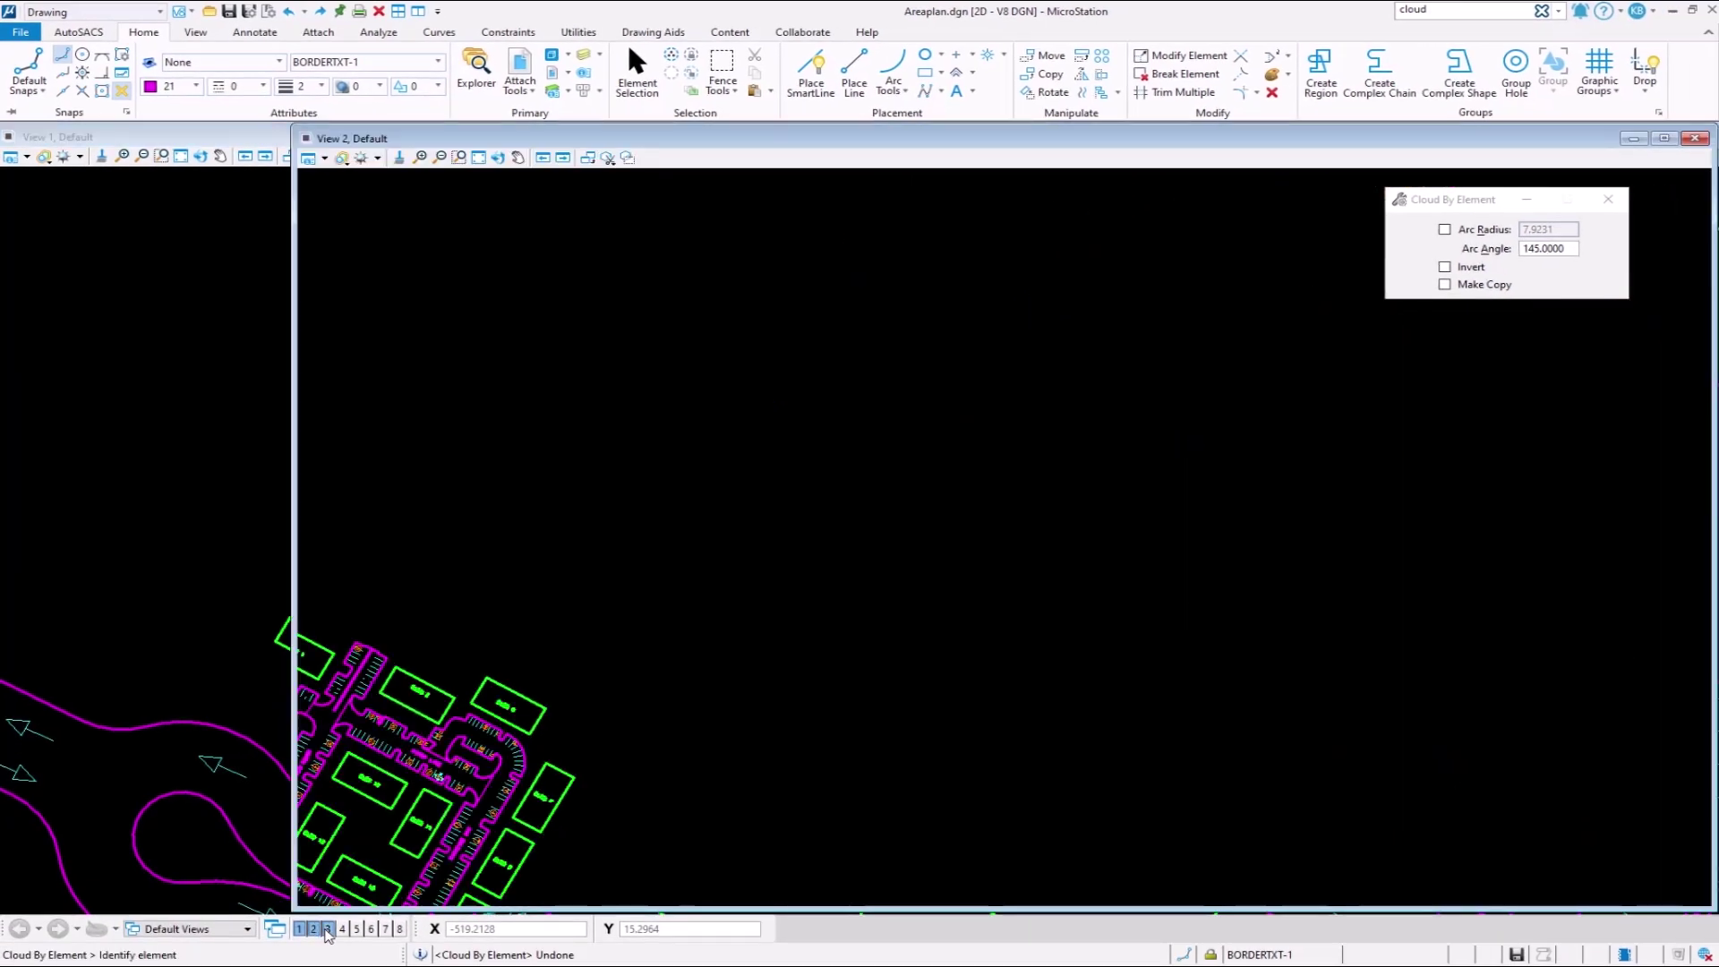
key("space")
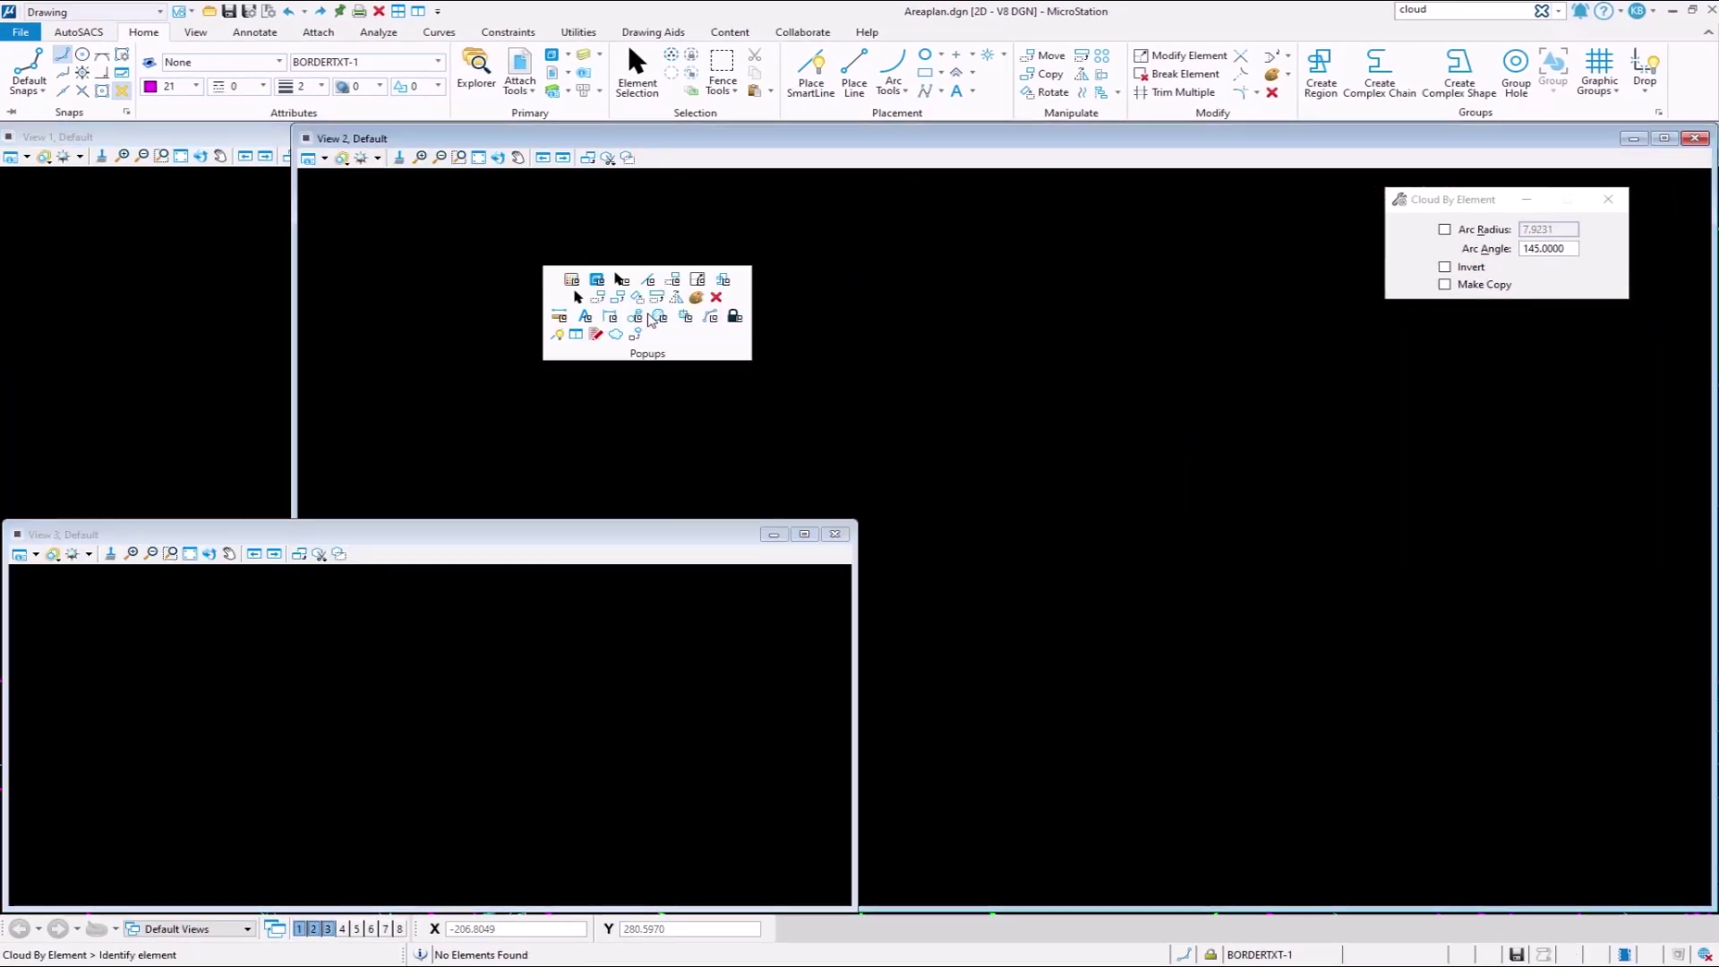